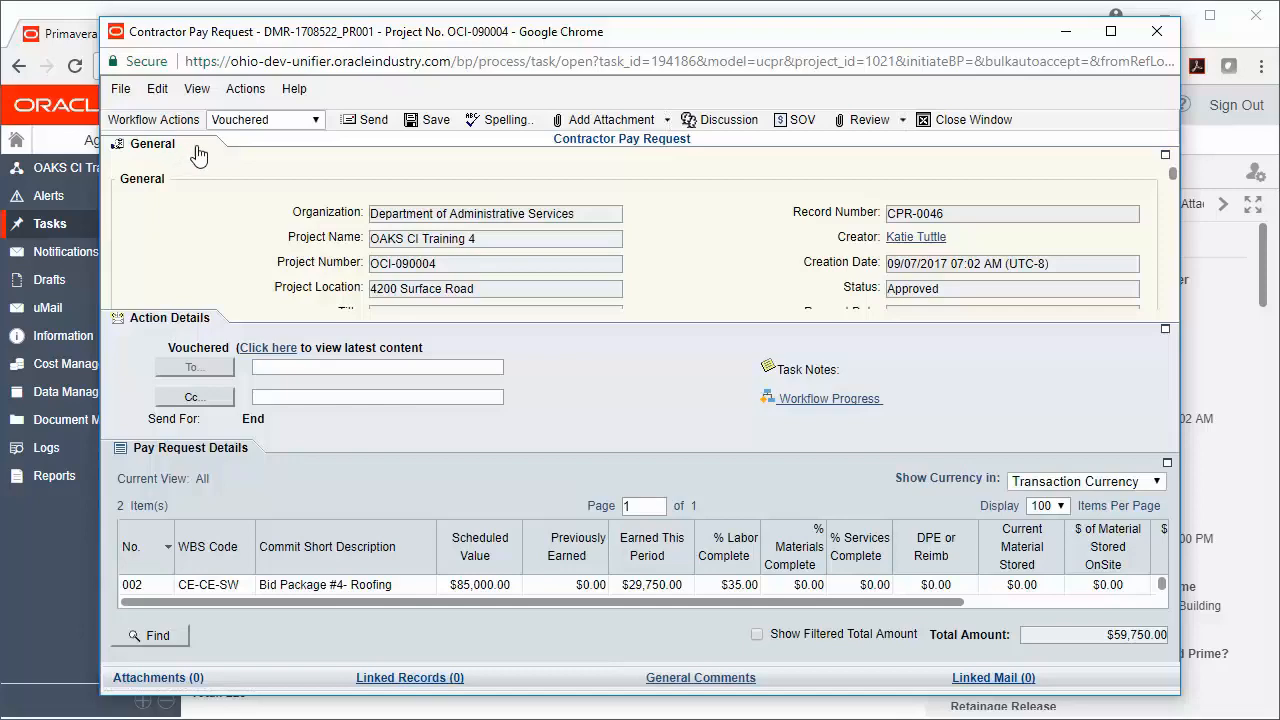
Step: Review the general and Payment Requested information of contractor pay request DMR-1708522_PR001, including labor, material and total amounts, and close the record
{"action": "left_click", "coordinate": [198, 155]}
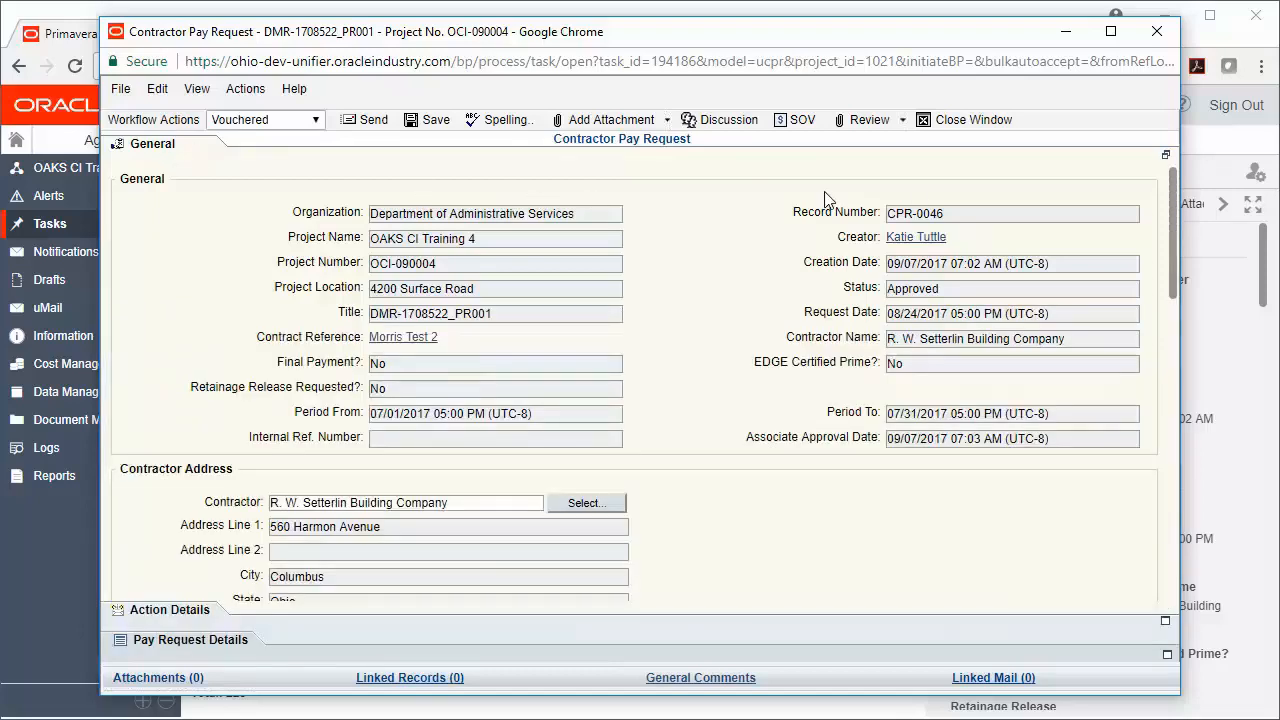
{"action": "scroll", "coordinate": [1173, 228], "scroll_direction": "down", "scroll_amount": 1}
{"action": "left_click_drag", "start_coordinate": [1173, 220], "coordinate": [1161, 349]}
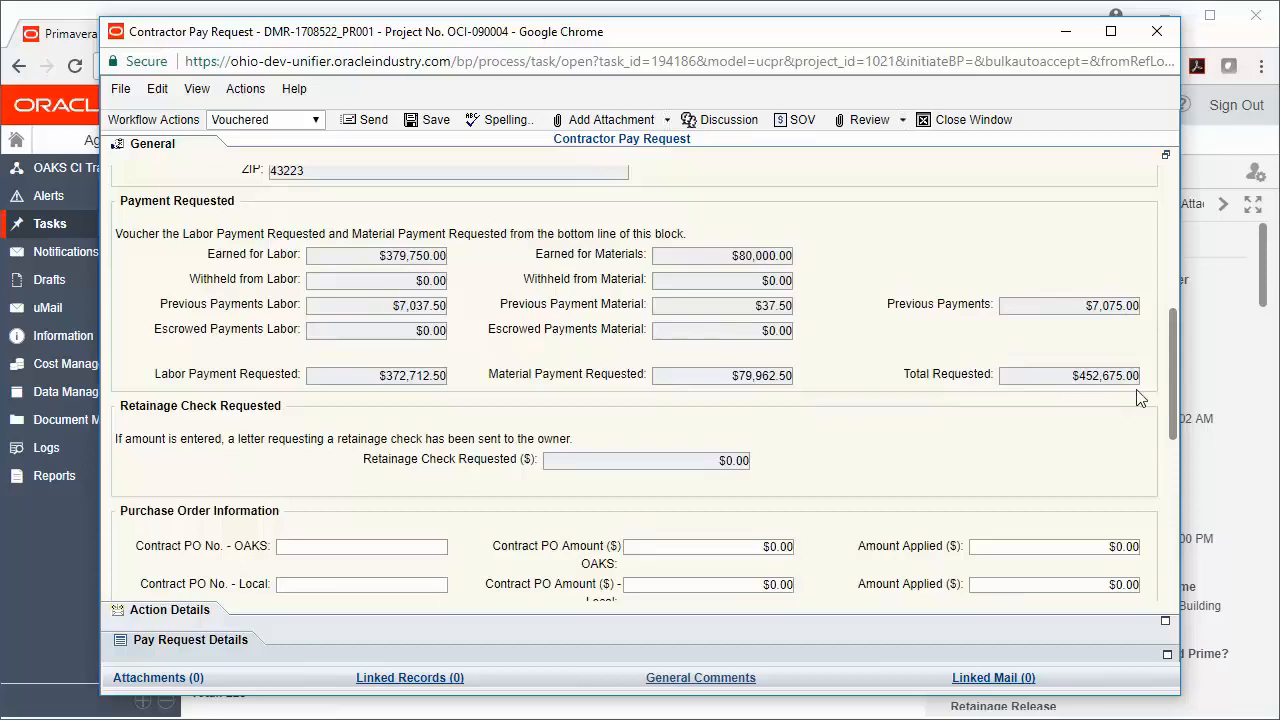
{"action": "left_click", "coordinate": [1158, 33]}
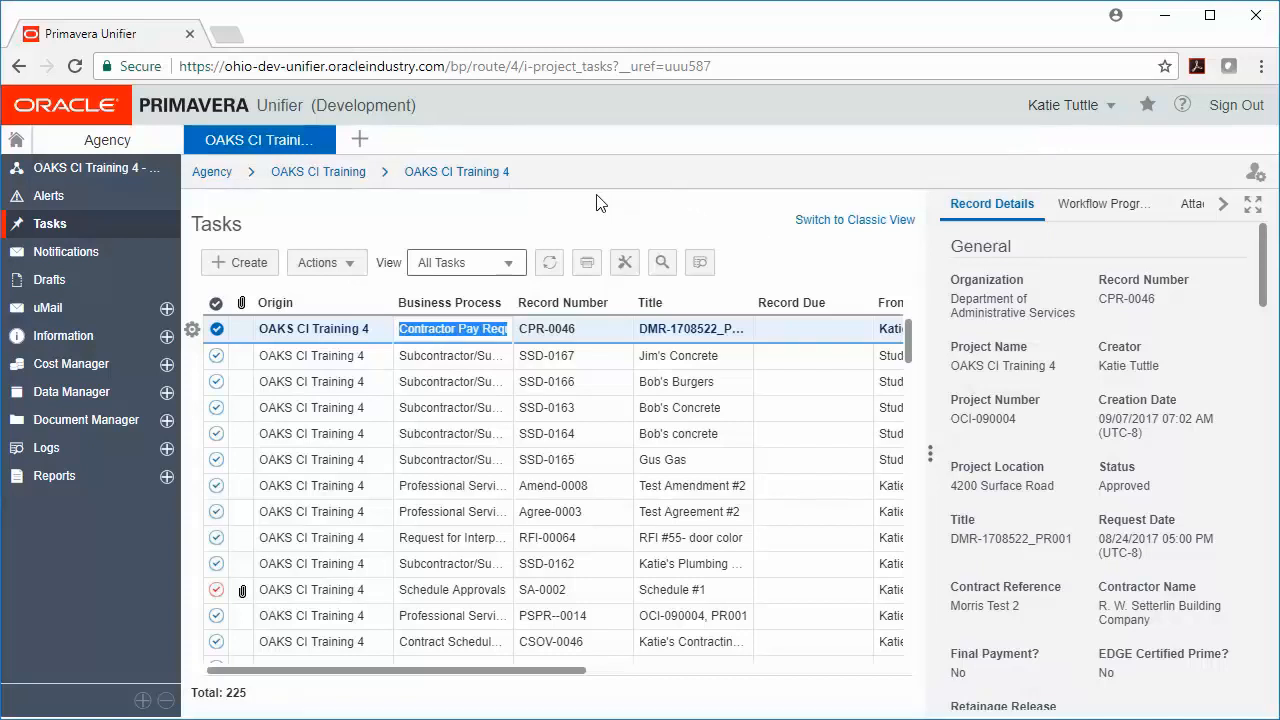
Step: Go to the project's Vouchers log and start a new voucher record
{"action": "left_click", "coordinate": [97, 448]}
{"action": "left_click_drag", "start_coordinate": [175, 232], "coordinate": [180, 672]}
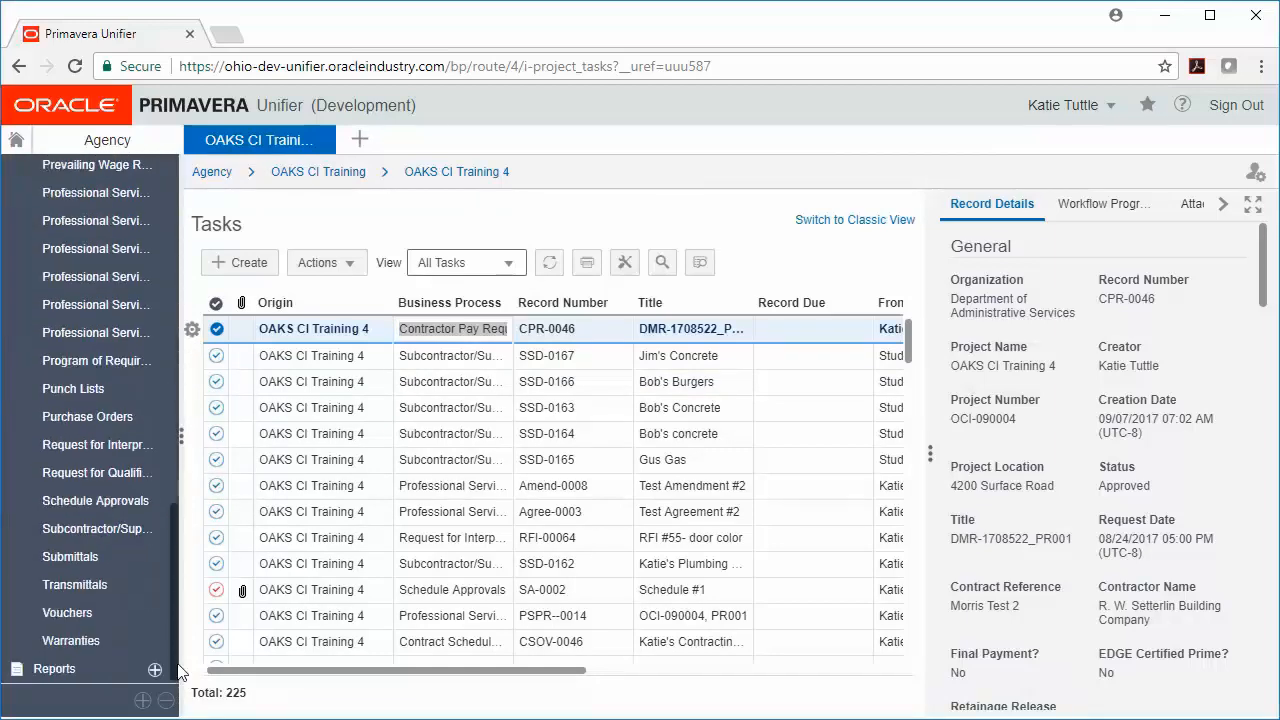
{"action": "left_click", "coordinate": [87, 614]}
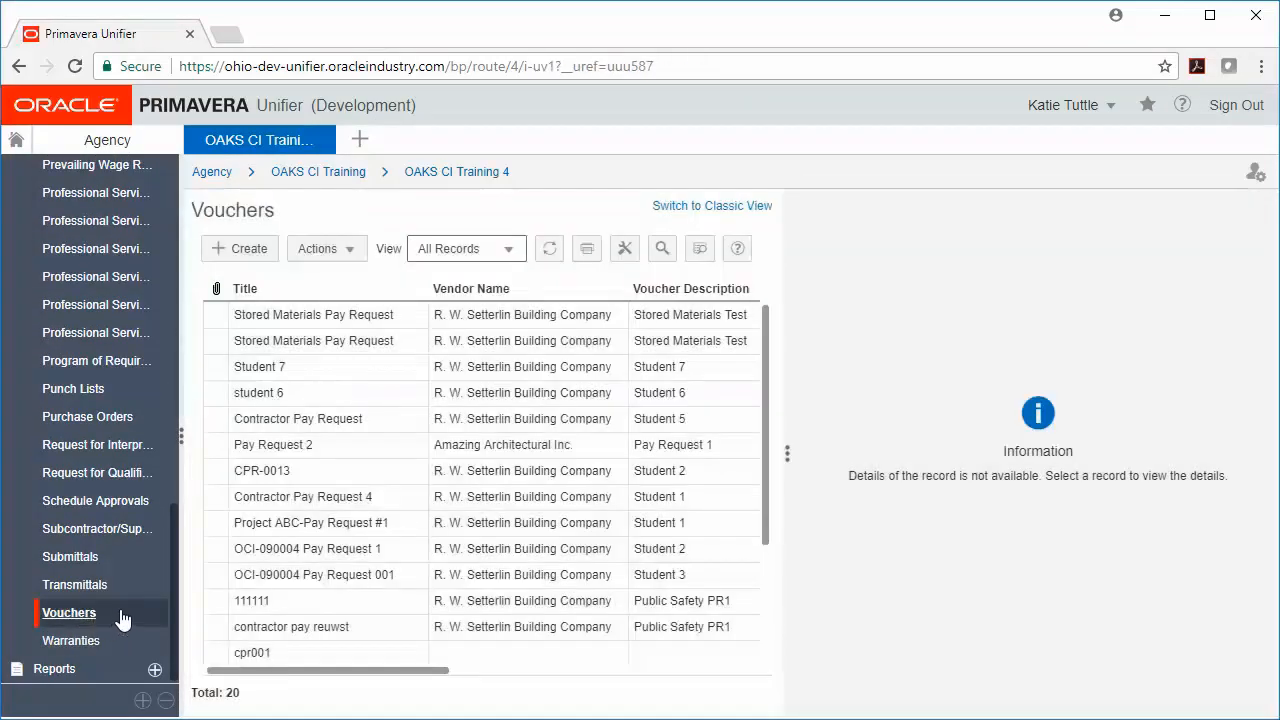
{"action": "left_click", "coordinate": [248, 249]}
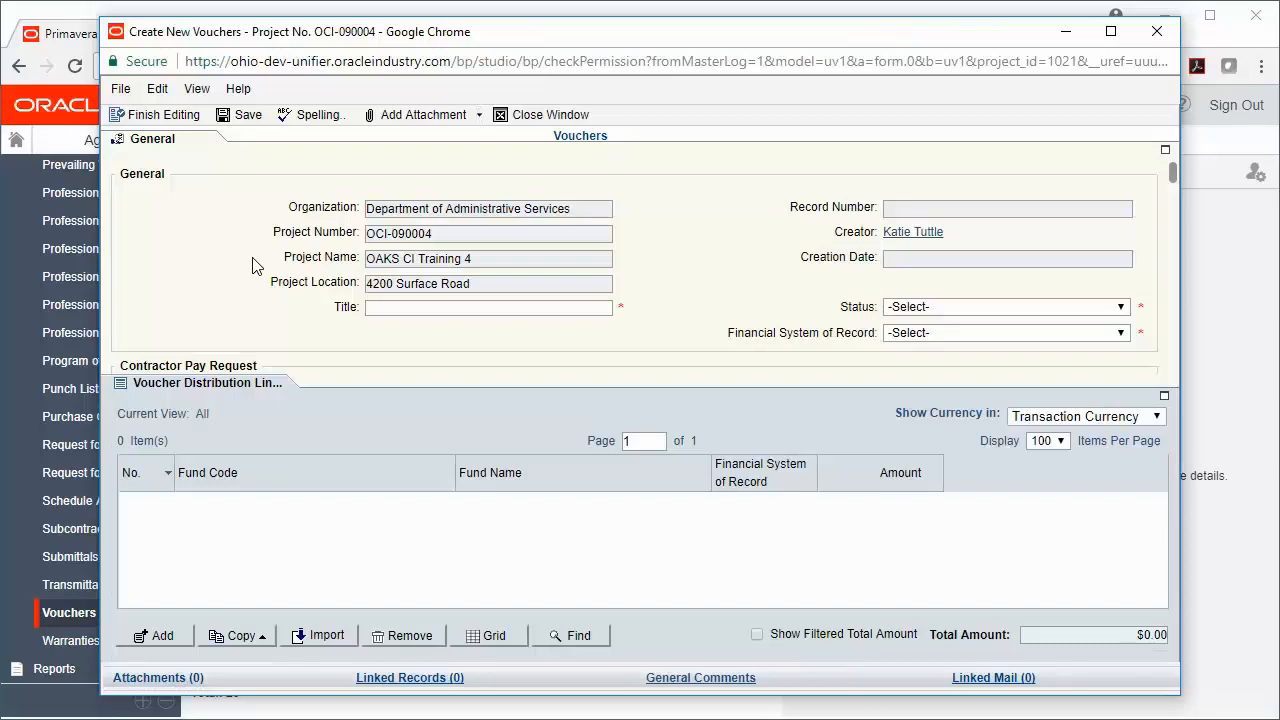
Step: Title the voucher Contractor Pay Req. 2, with status Paid and OAKS FIN as the financial system of record
{"action": "left_click", "coordinate": [198, 148]}
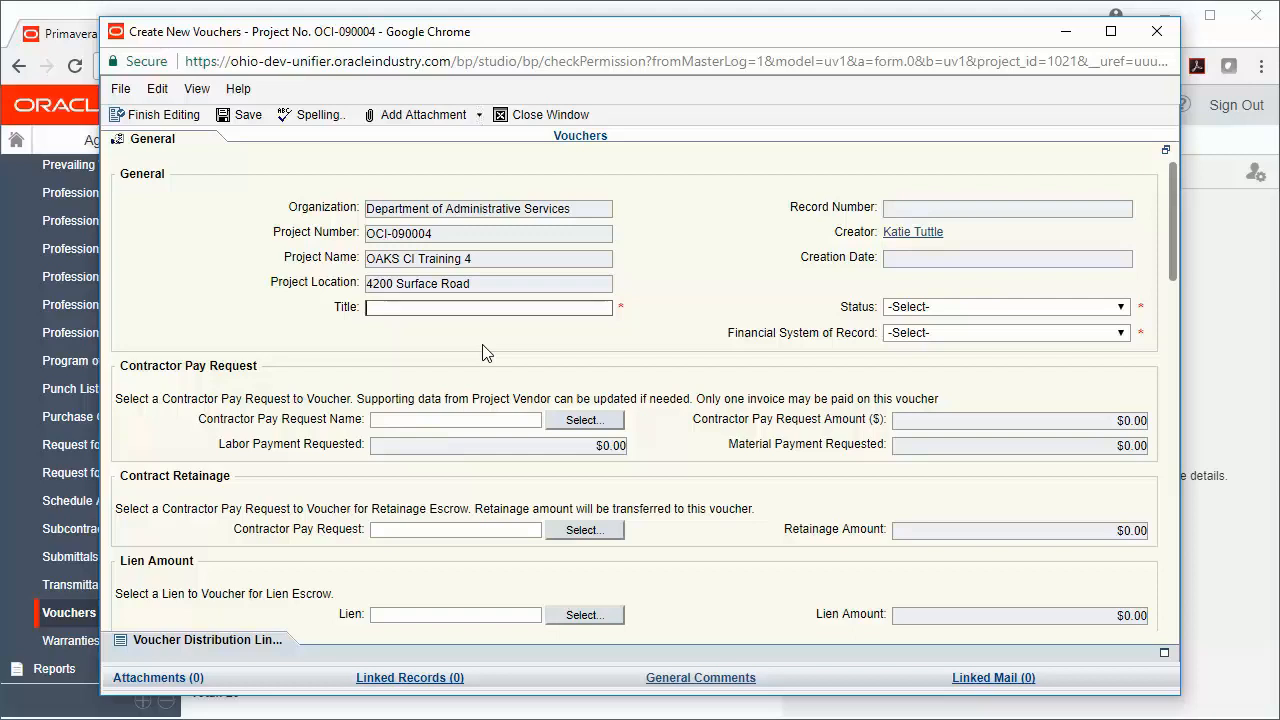
{"action": "type", "text": "ractor Pay Req. 2"}
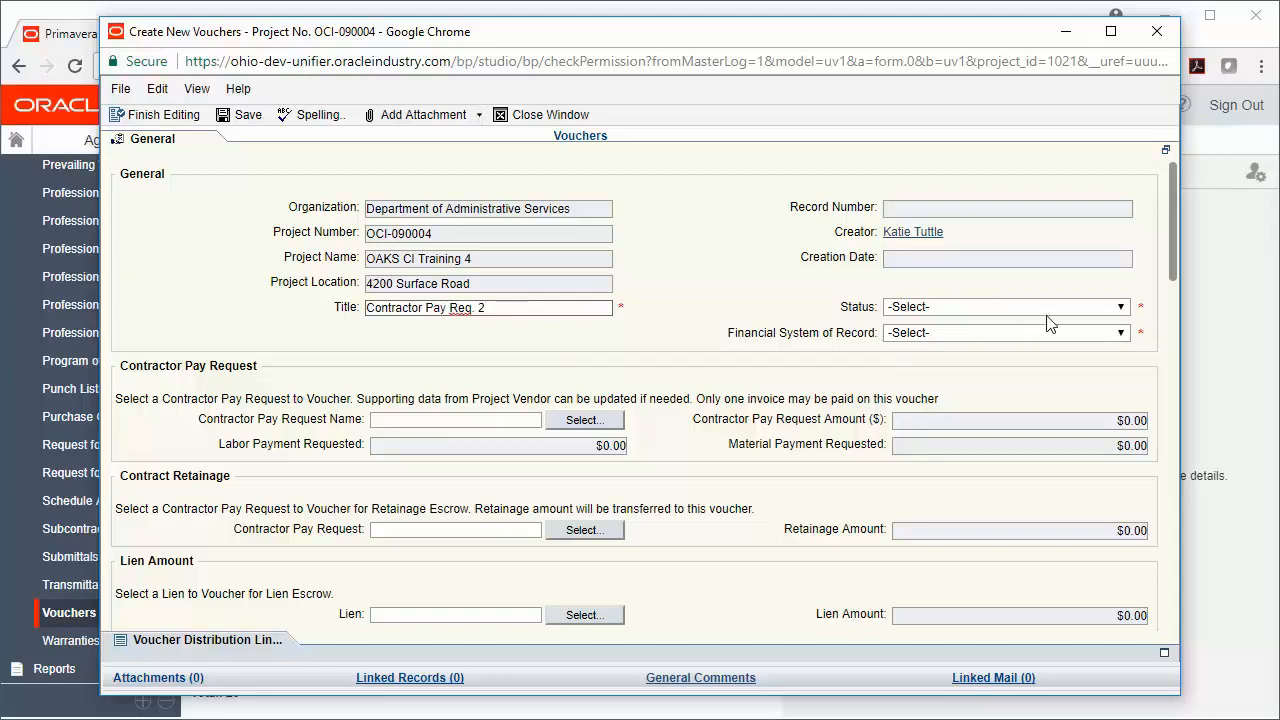
{"action": "left_click", "coordinate": [1122, 309]}
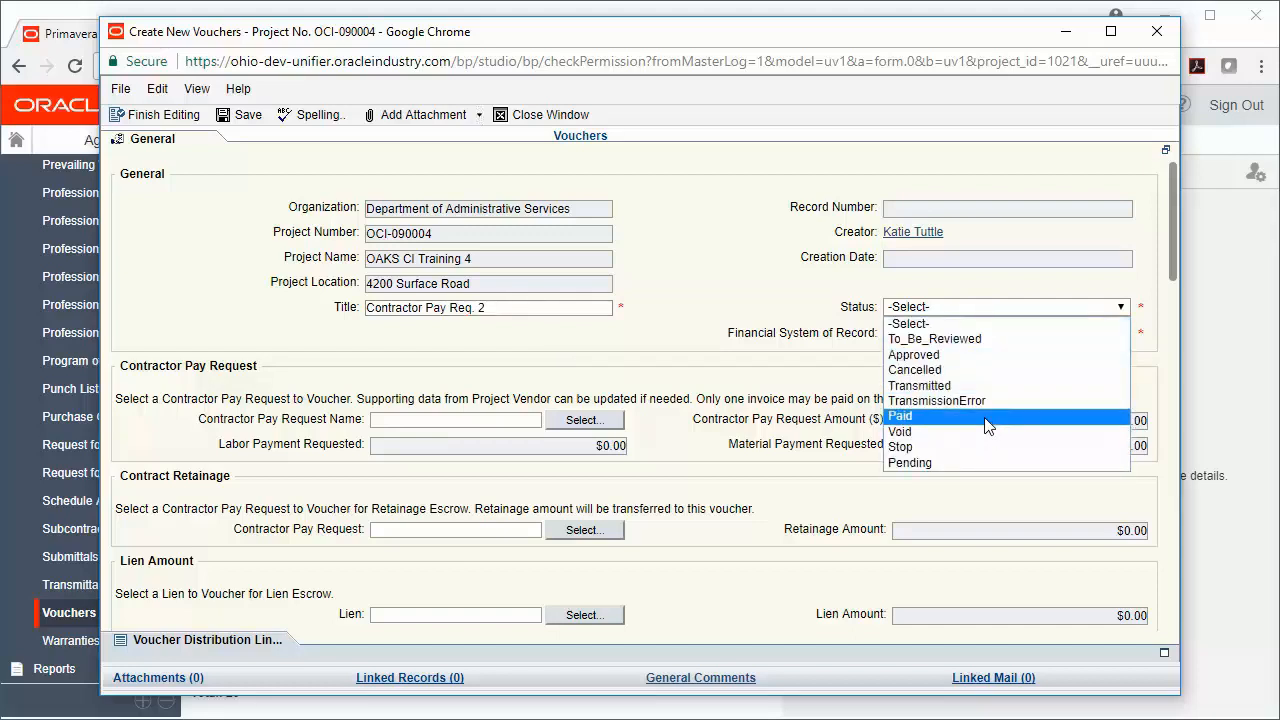
{"action": "left_click", "coordinate": [988, 427]}
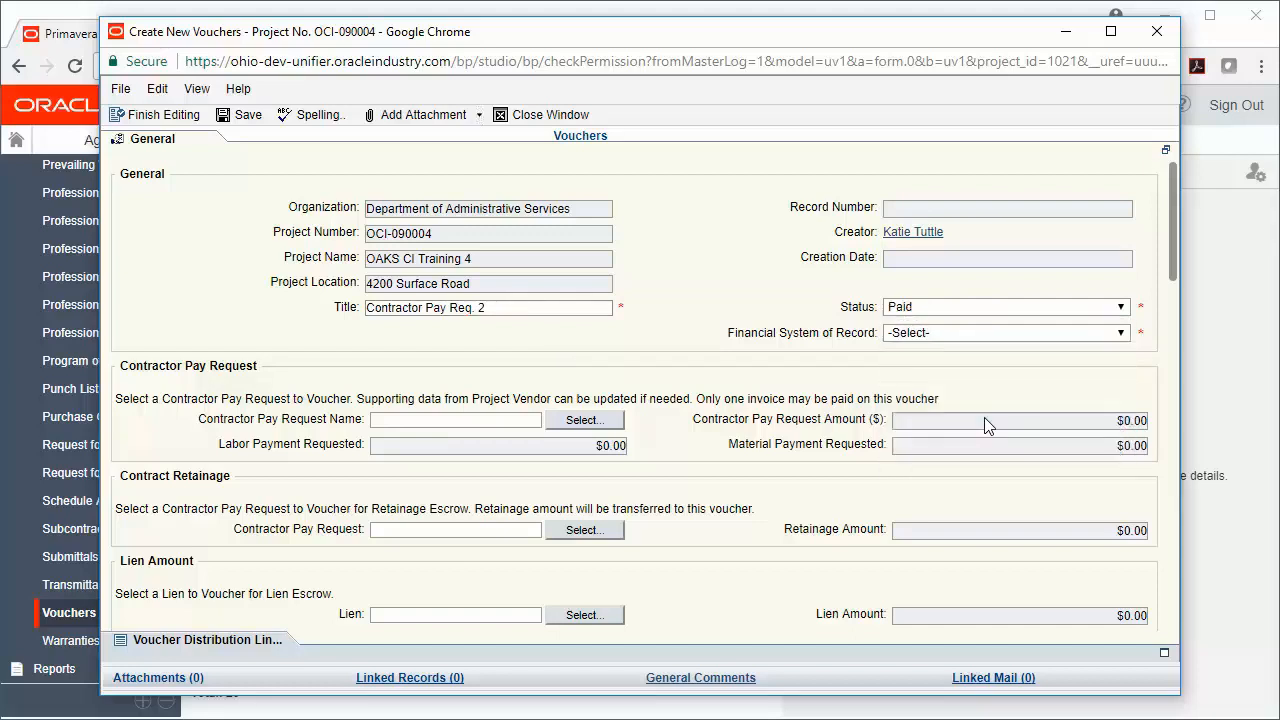
{"action": "left_click", "coordinate": [1121, 334]}
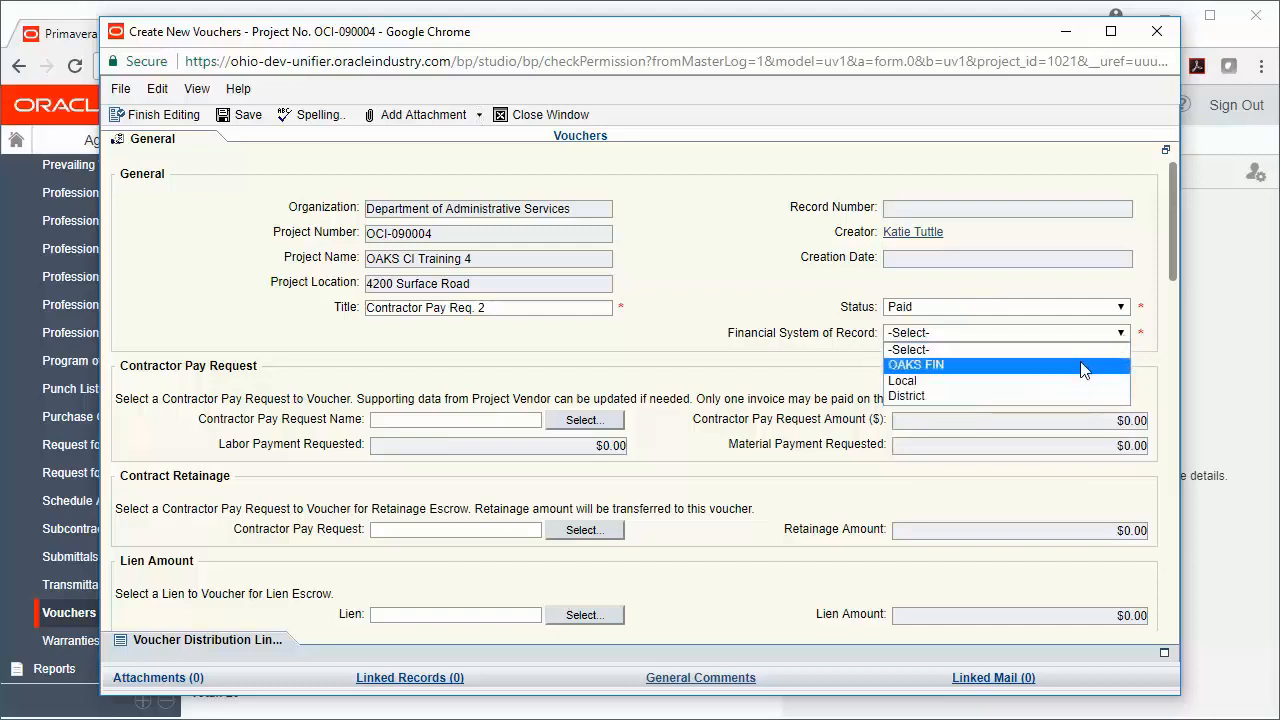
{"action": "left_click", "coordinate": [995, 368]}
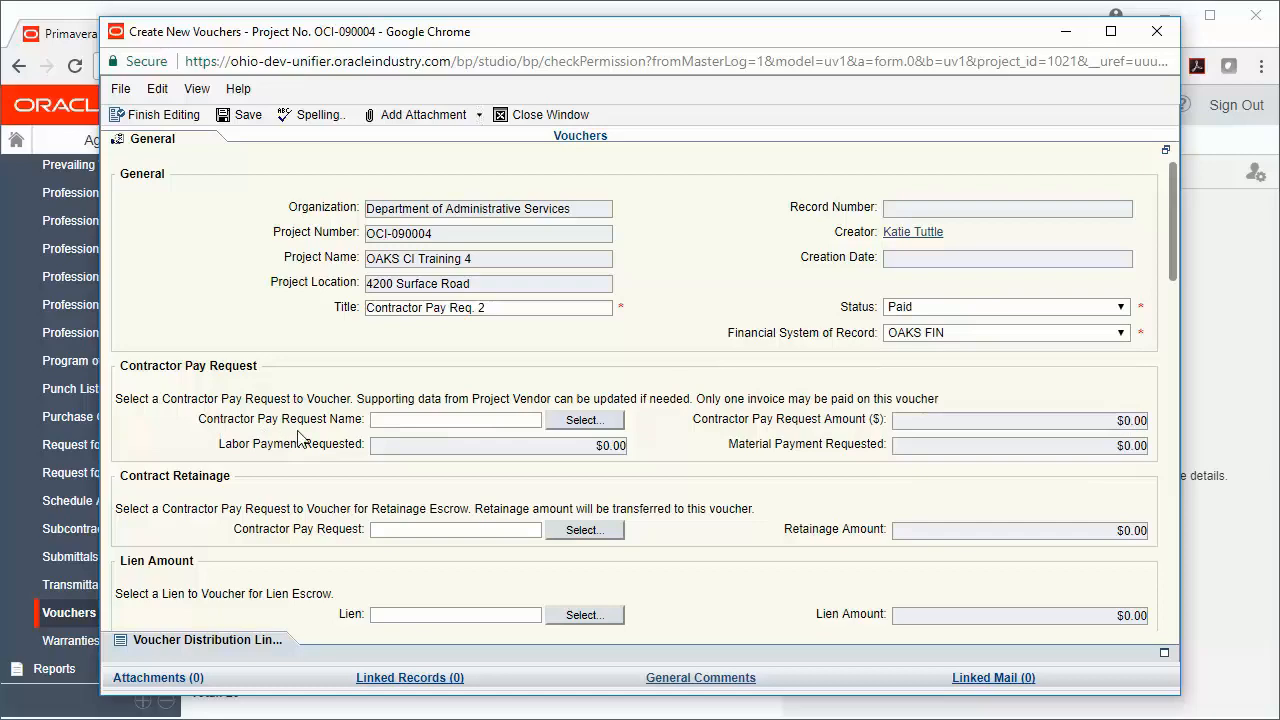
Step: Link the contractor pay request DMR-1708522_PR001 to the voucher as its Contractor Pay Request Name
{"action": "left_click", "coordinate": [590, 424]}
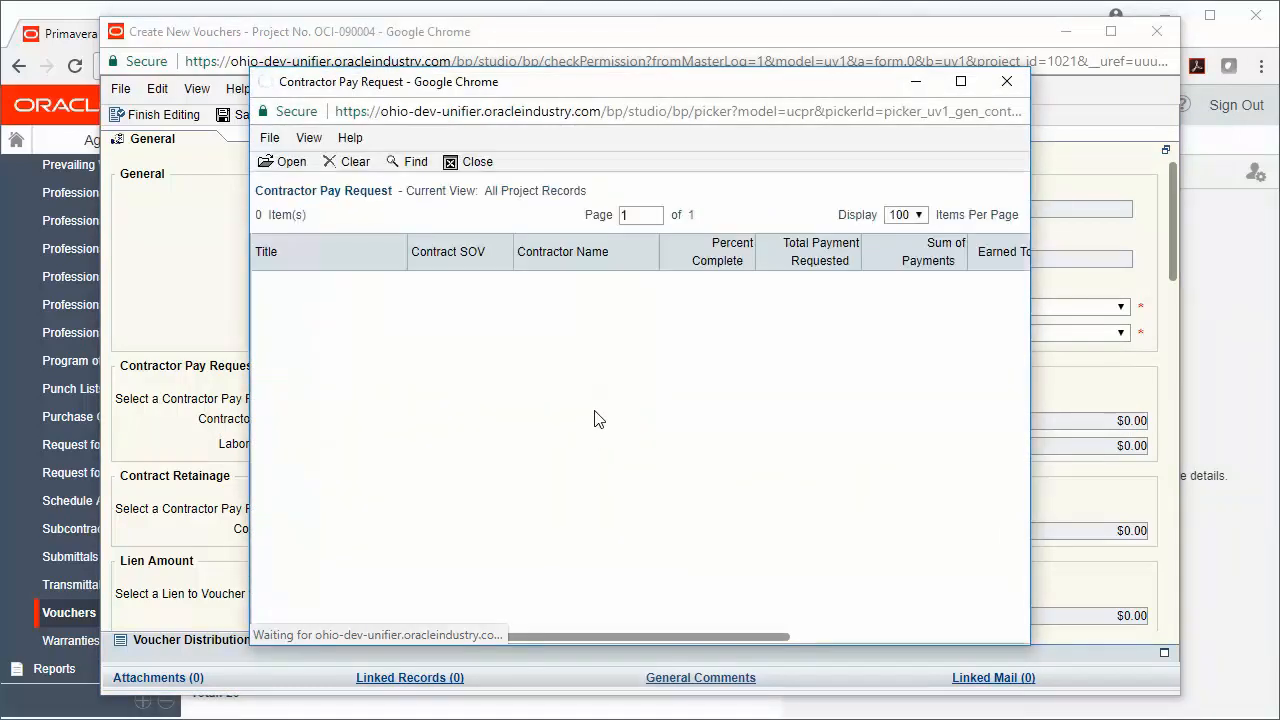
{"action": "left_click", "coordinate": [467, 281]}
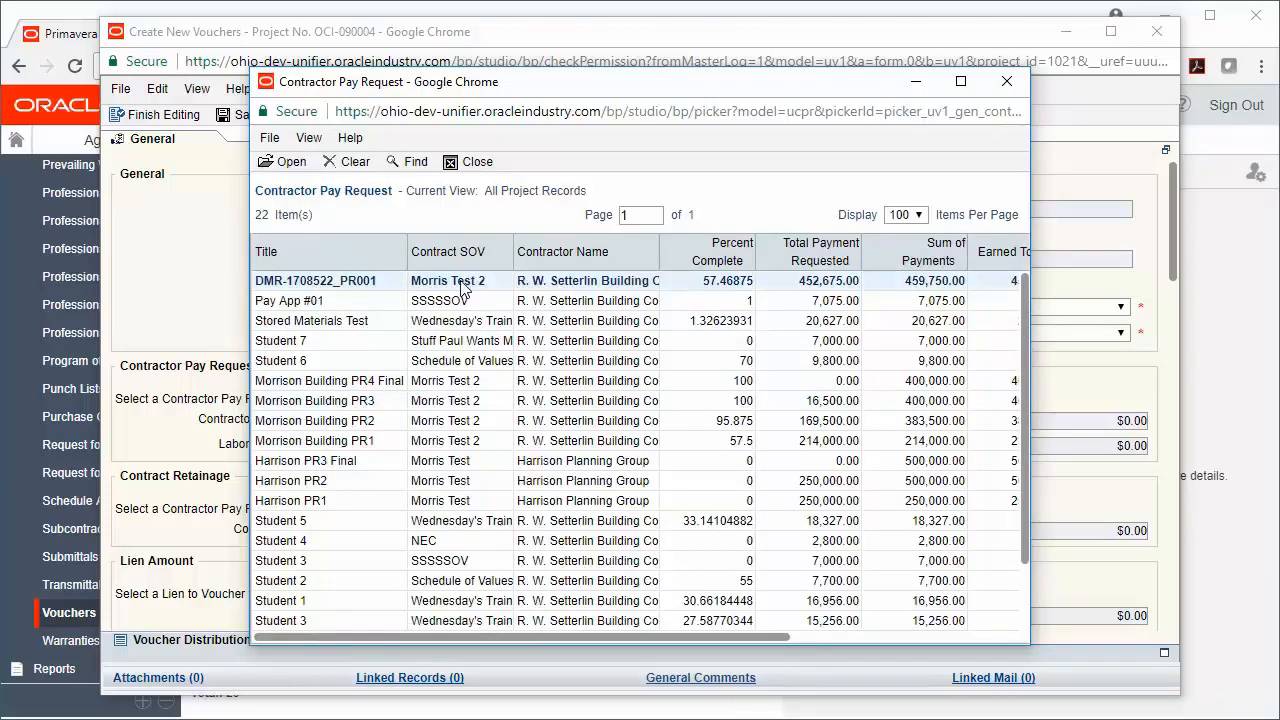
{"action": "left_click", "coordinate": [283, 162]}
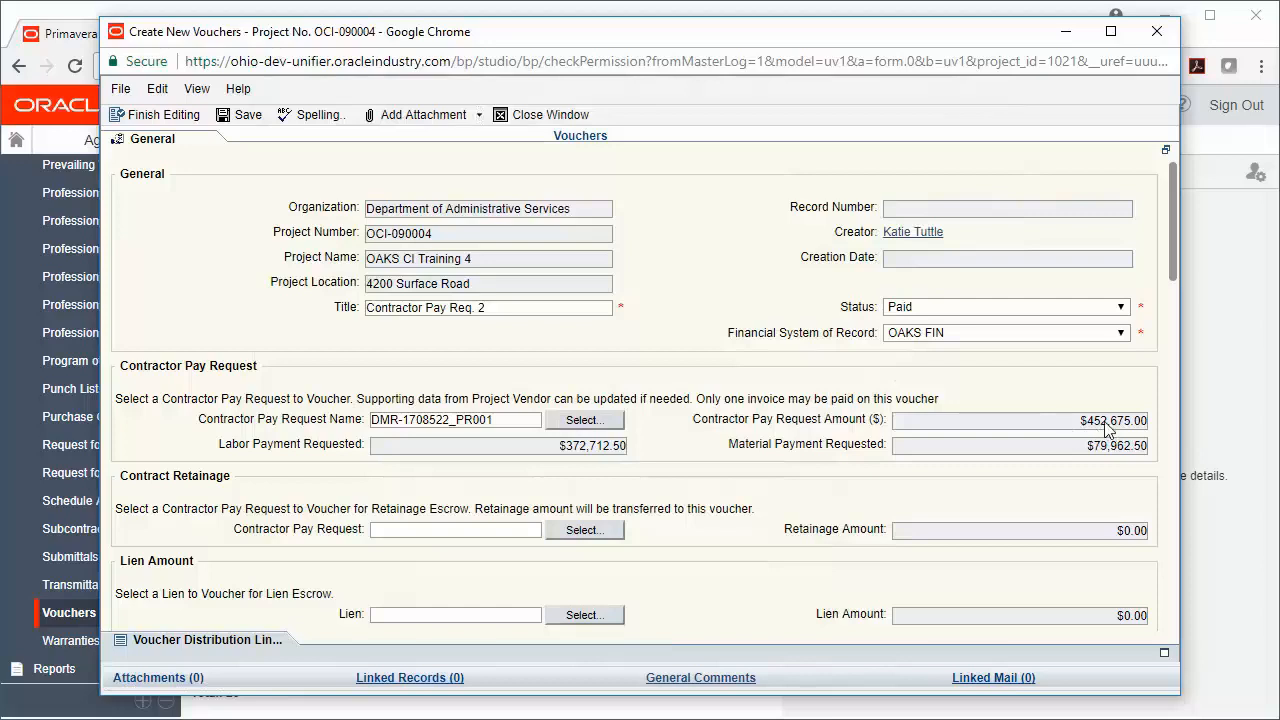
Step: Assign the Pallets purchase order as OAKS PO Name 1 in the Voucher Line 1 block
{"action": "left_click_drag", "start_coordinate": [1173, 267], "coordinate": [1184, 452]}
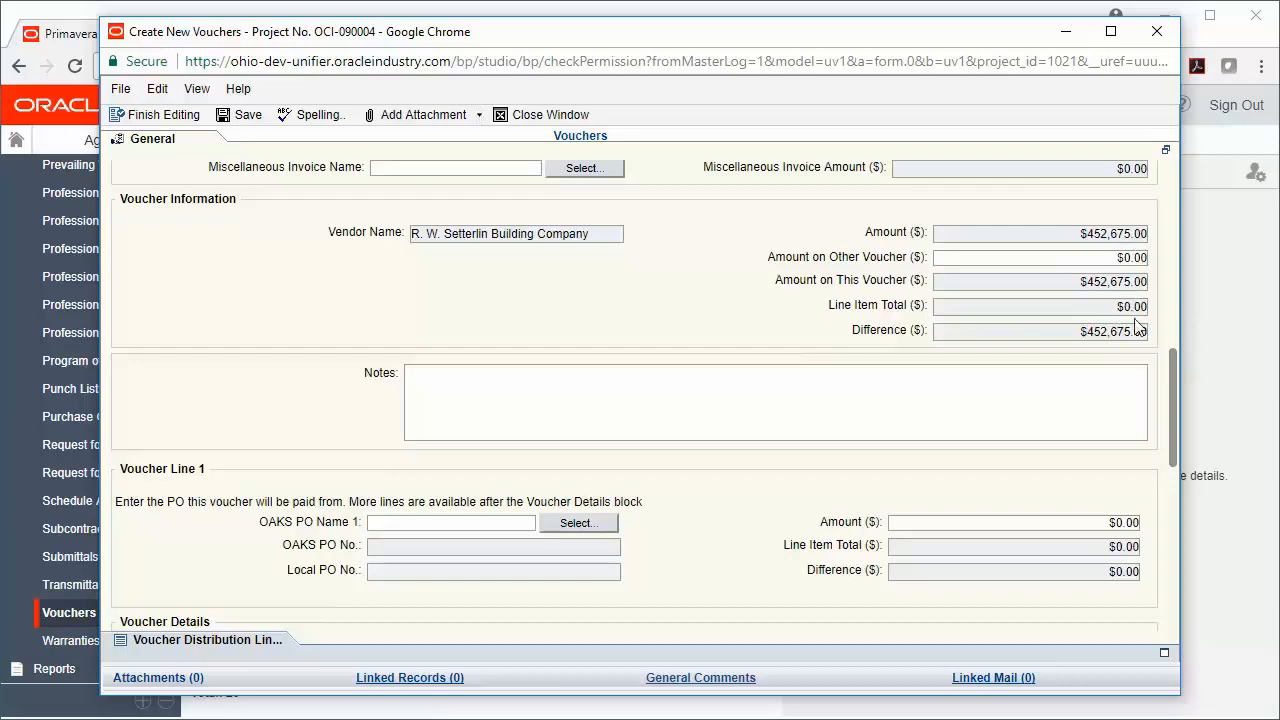
{"action": "left_click_drag", "start_coordinate": [1175, 410], "coordinate": [1174, 493]}
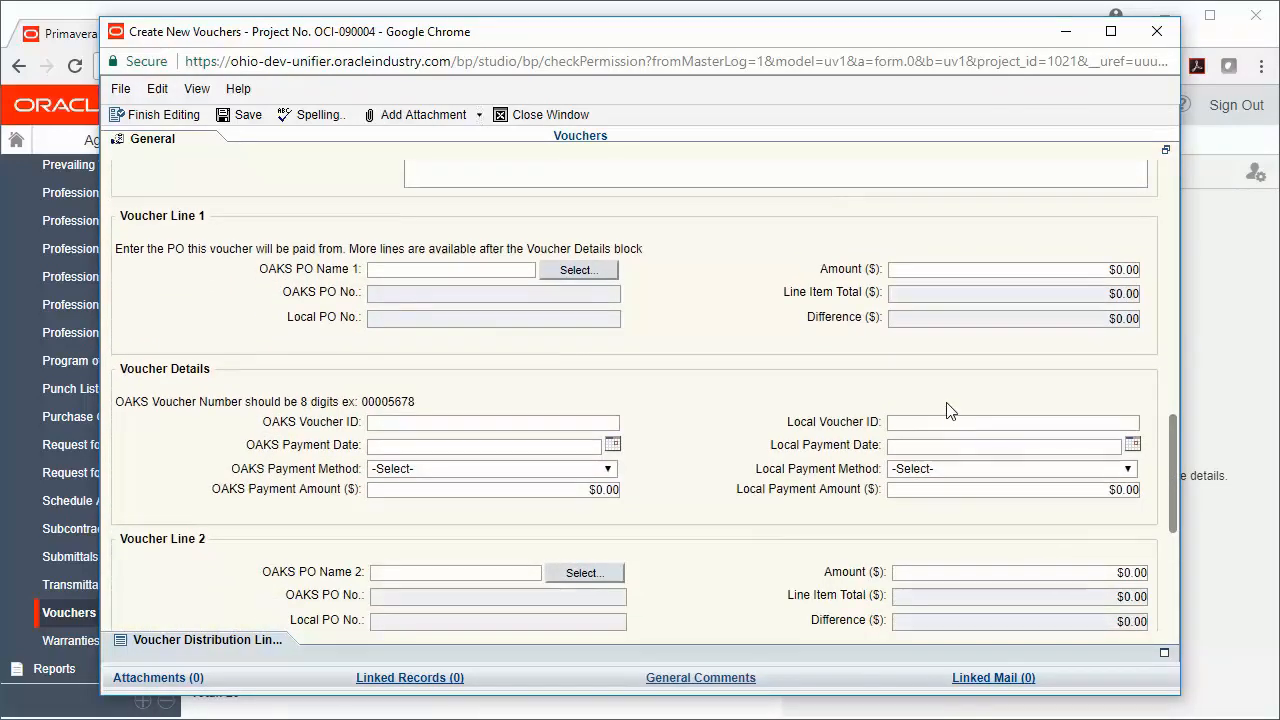
{"action": "left_click", "coordinate": [574, 274]}
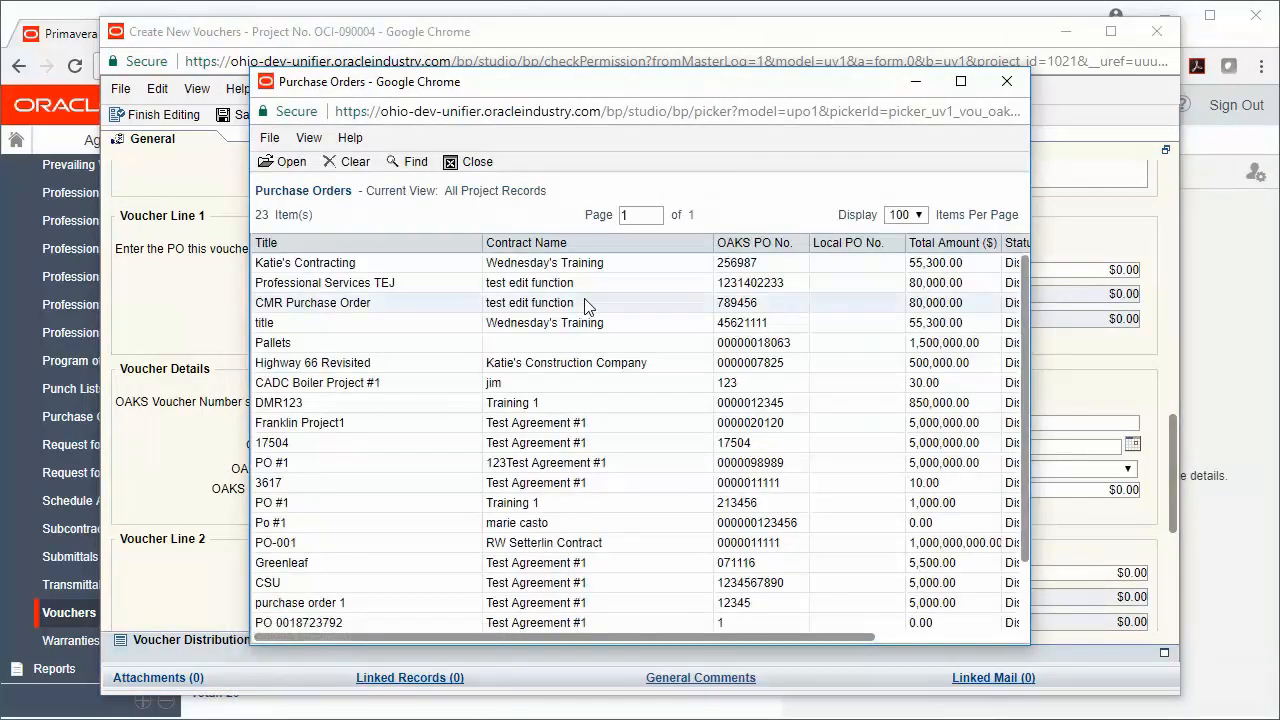
{"action": "left_click", "coordinate": [588, 349]}
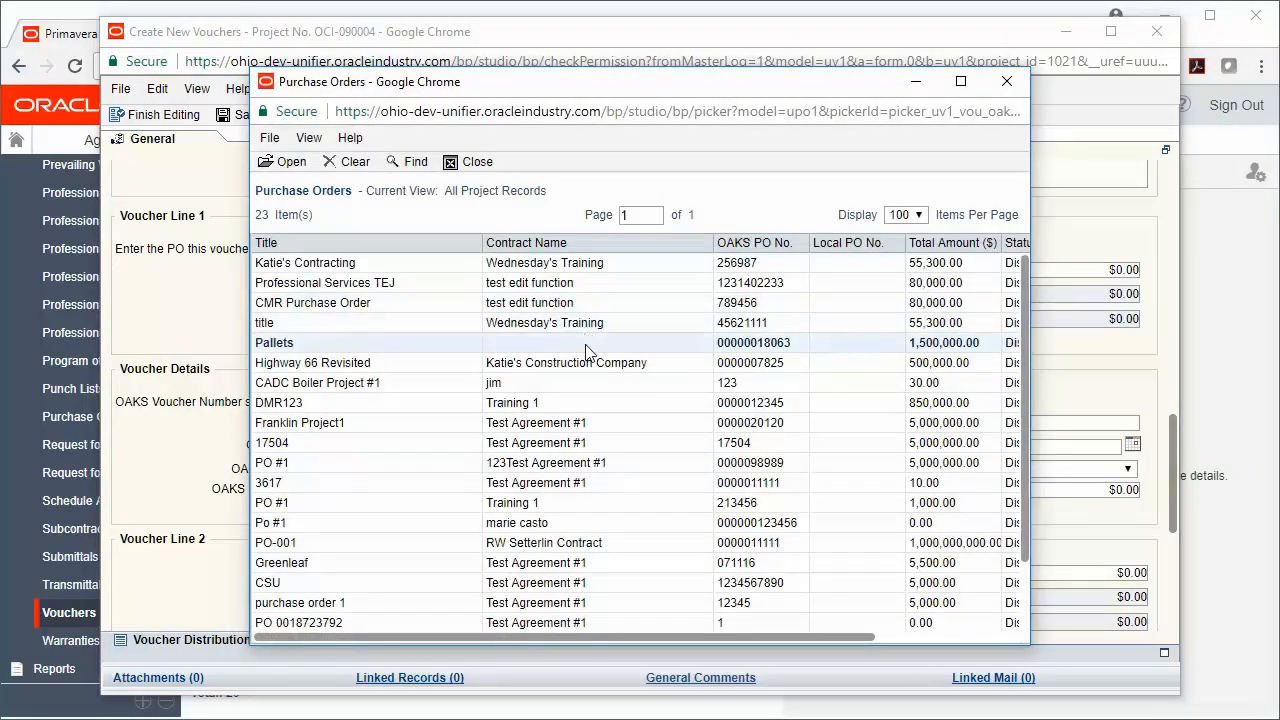
{"action": "left_click", "coordinate": [287, 162]}
Step: Set the Voucher Line 1 amount to 452675
{"action": "left_click_drag", "start_coordinate": [1172, 452], "coordinate": [1173, 401]}
{"action": "left_click", "coordinate": [1082, 485]}
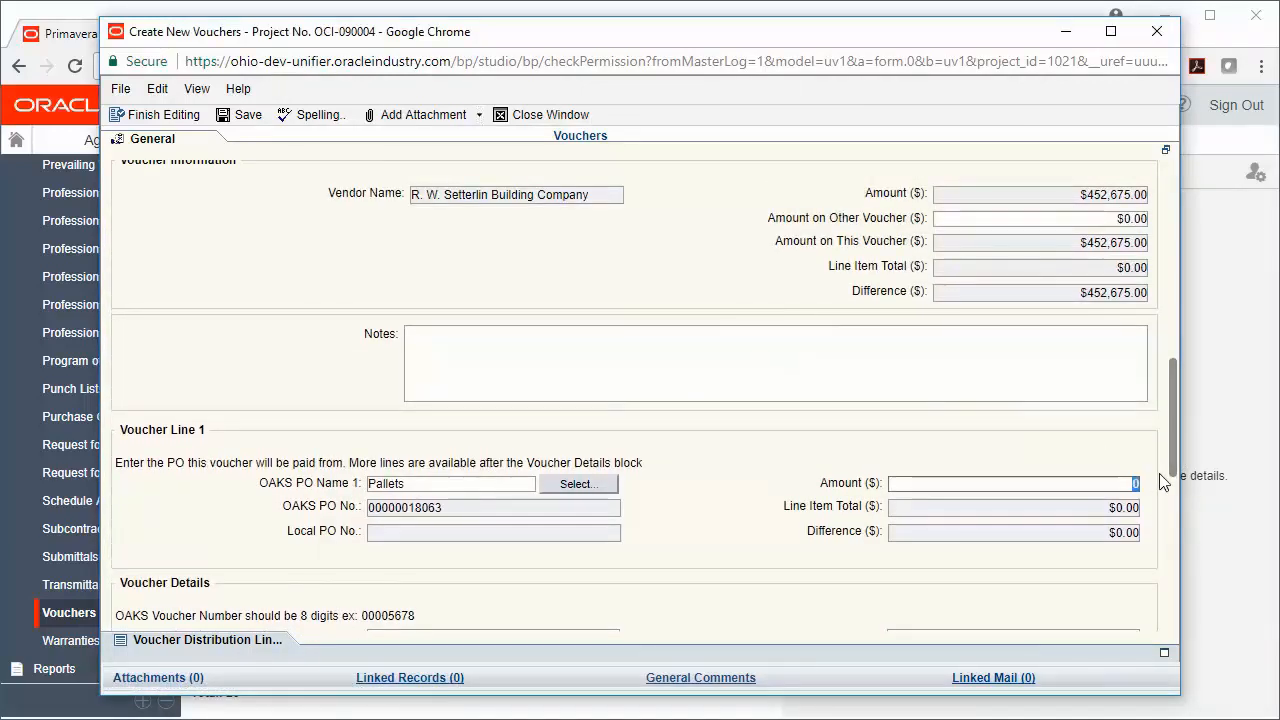
{"action": "type", "text": "452675"}
{"action": "left_click", "coordinate": [1089, 438]}
Step: In Voucher Details, enter OAKS Voucher ID 25896 and set the OAKS payment date to 09/06/2017
{"action": "left_click_drag", "start_coordinate": [1171, 431], "coordinate": [1174, 528]}
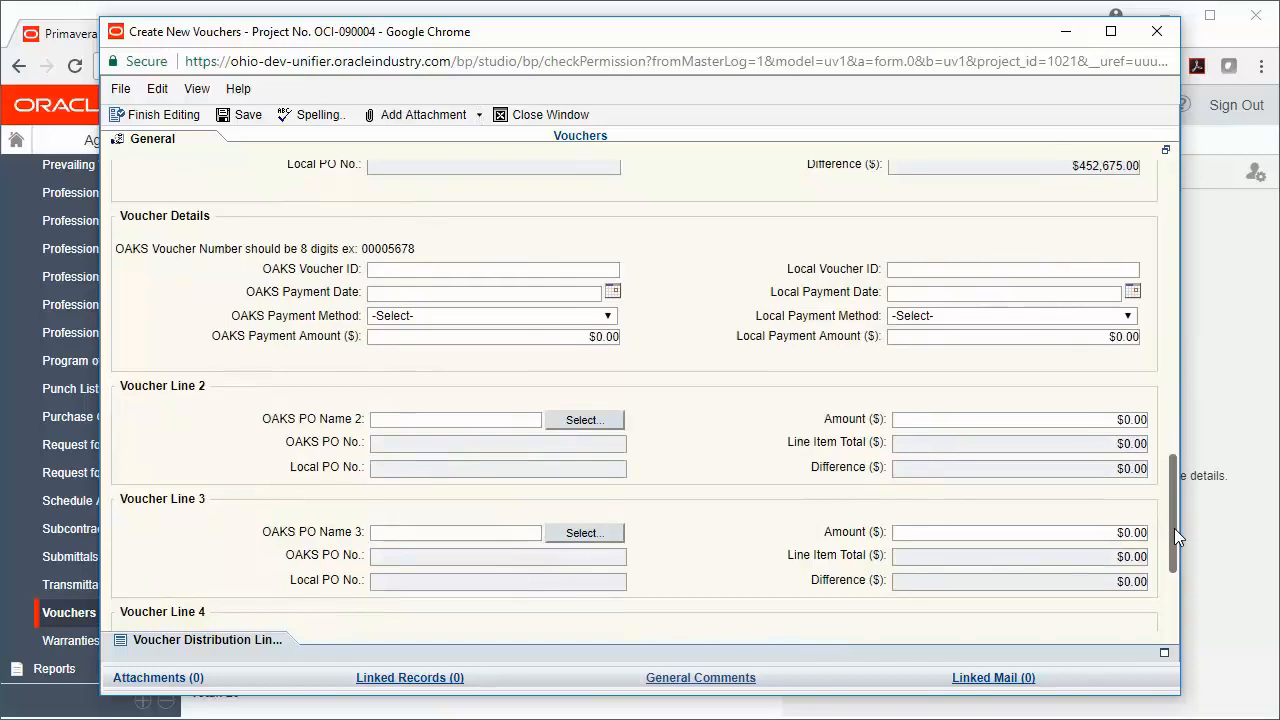
{"action": "left_click", "coordinate": [424, 267]}
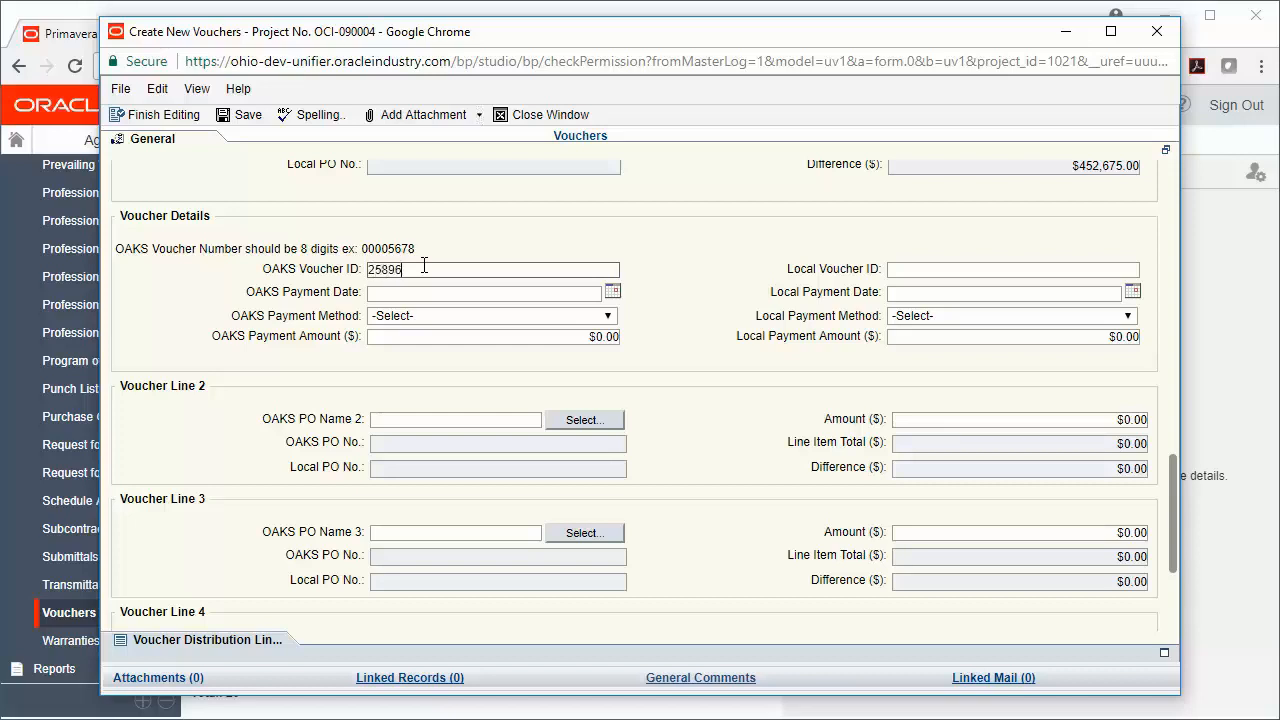
{"action": "left_click", "coordinate": [612, 291]}
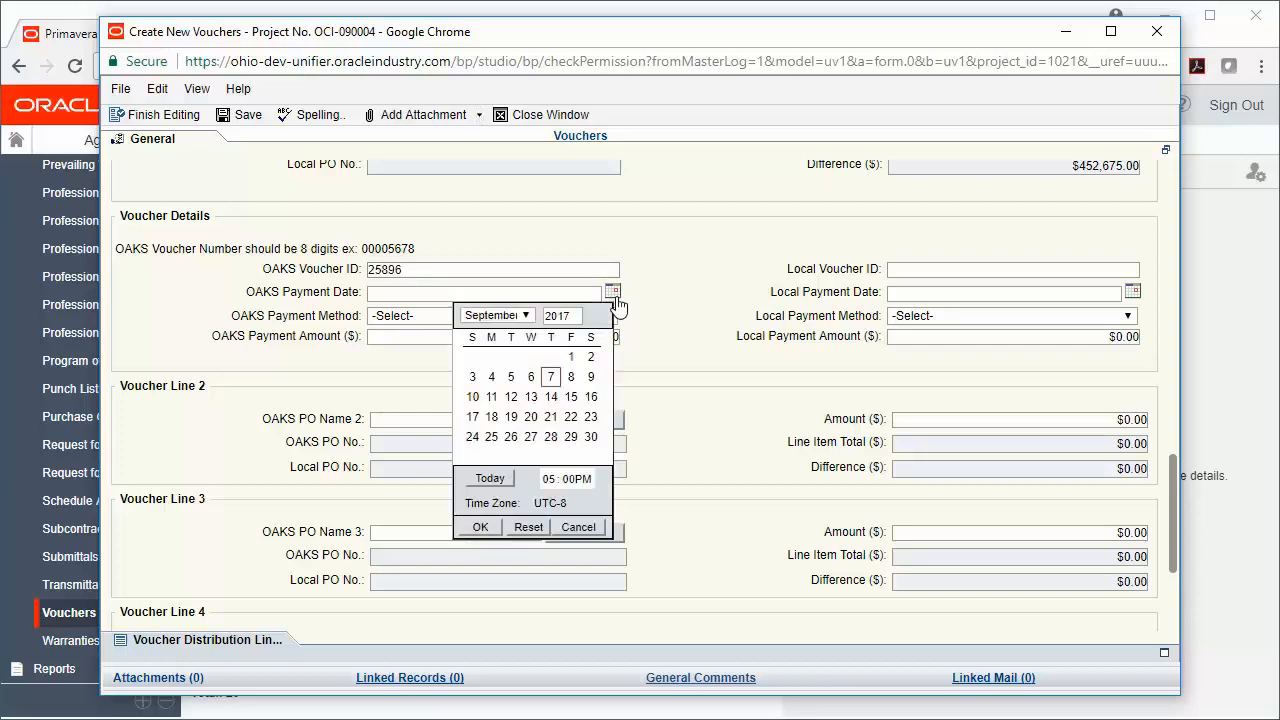
{"action": "left_click", "coordinate": [531, 377]}
{"action": "left_click", "coordinate": [480, 528]}
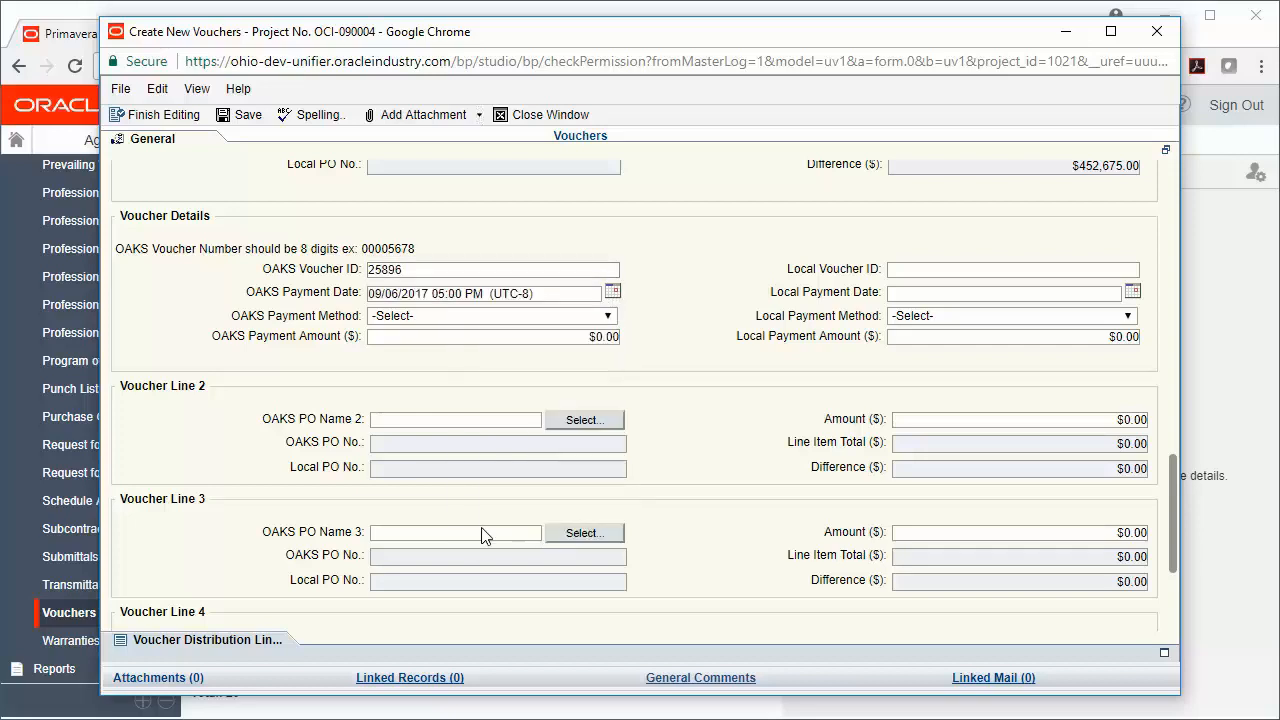
Step: Set the OAKS payment method to Electronic Payment(CTX-EDI) and the OAKS payment amount to 452675
{"action": "left_click", "coordinate": [604, 317]}
{"action": "left_click", "coordinate": [501, 366]}
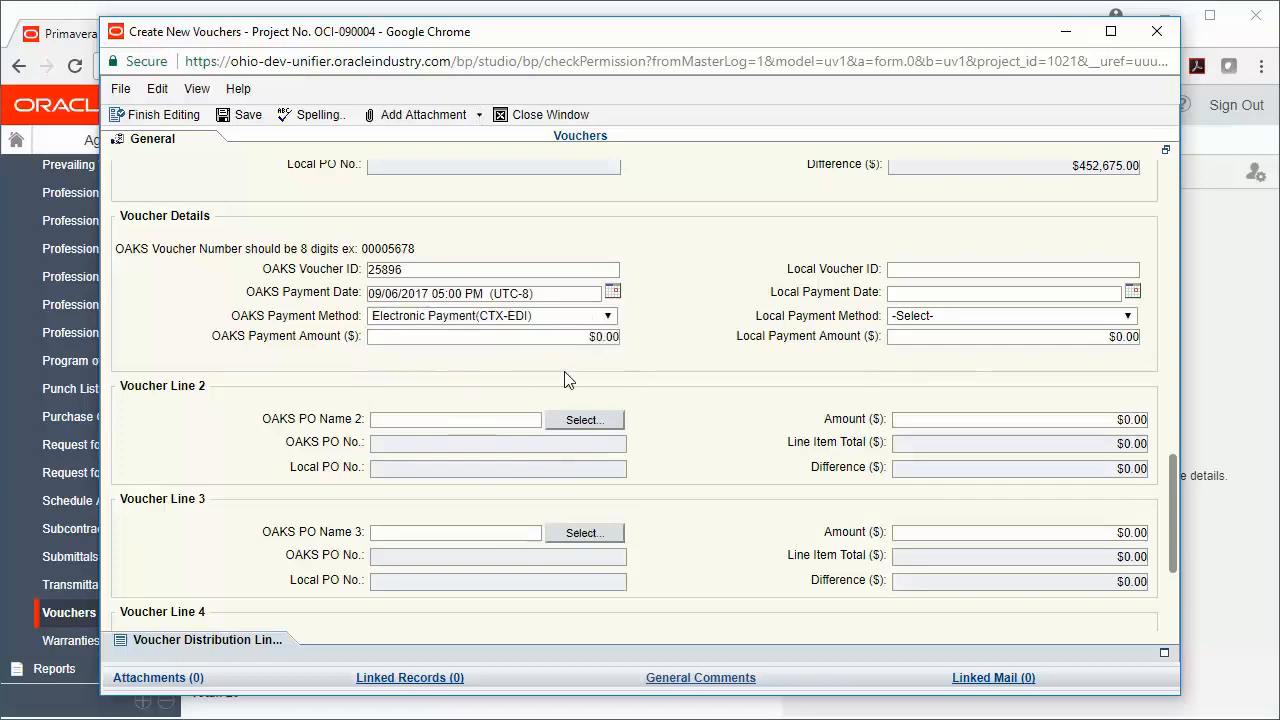
{"action": "left_click", "coordinate": [563, 337]}
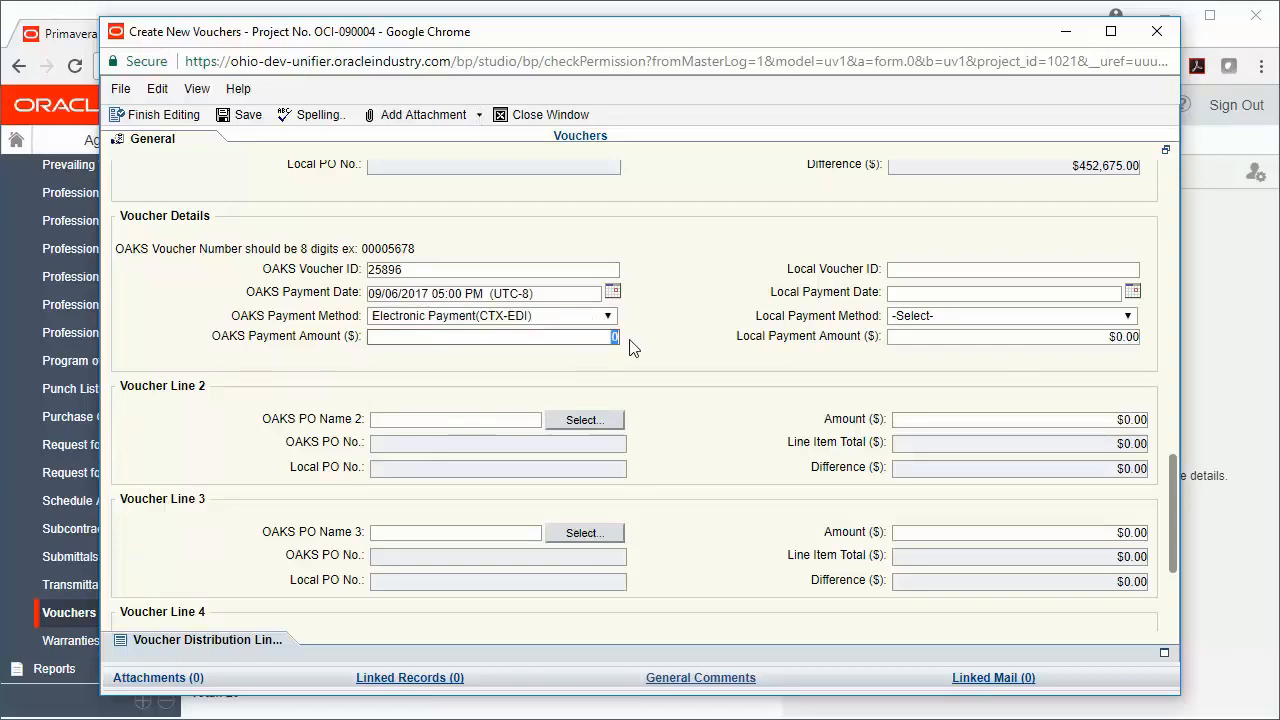
{"action": "type", "text": "452675"}
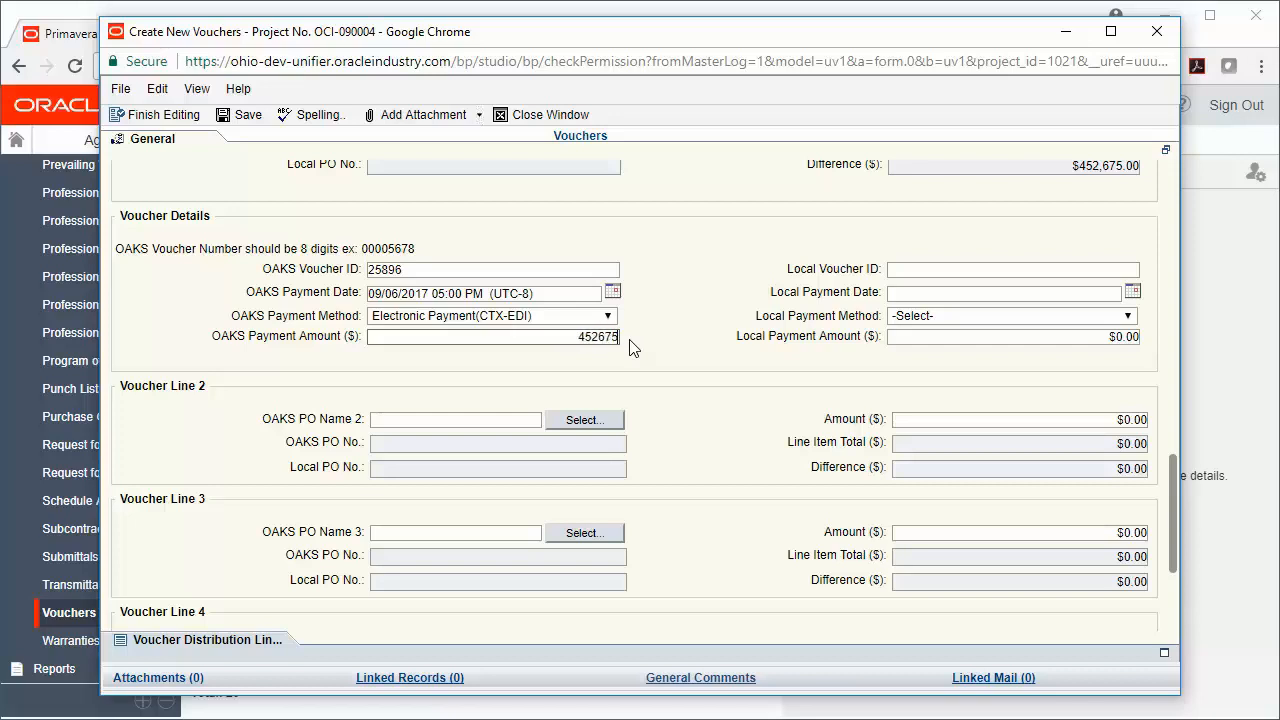
{"action": "left_click", "coordinate": [709, 336]}
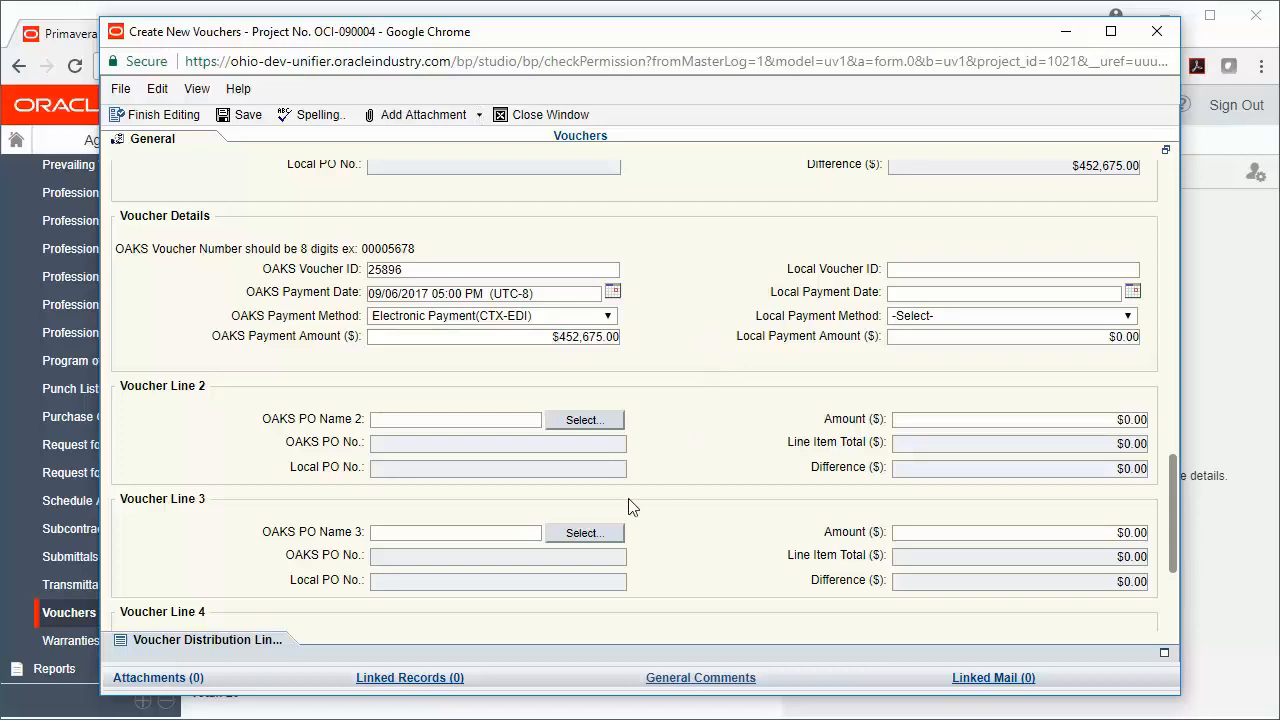
Step: Add a voucher distribution line item and assign it the fund code OCI-Other-TestFund-0-OCI-Wave4
{"action": "left_click", "coordinate": [273, 646]}
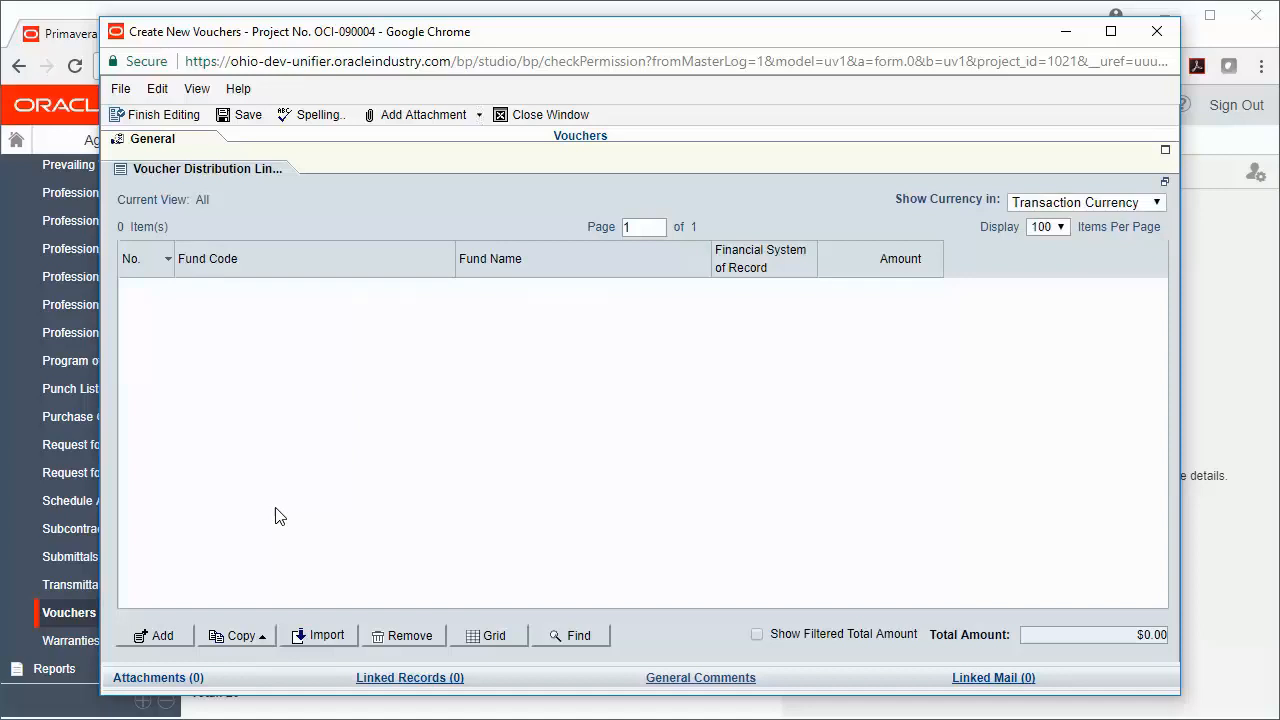
{"action": "left_click", "coordinate": [162, 638]}
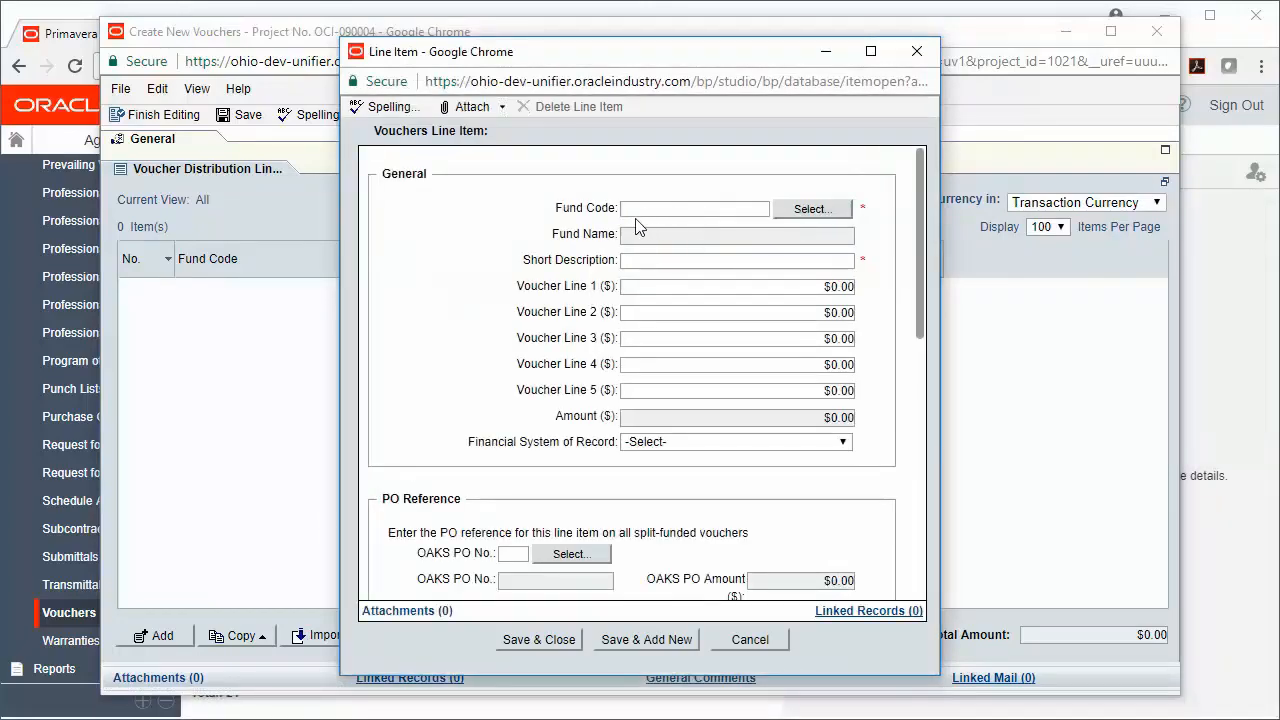
{"action": "left_click", "coordinate": [812, 210]}
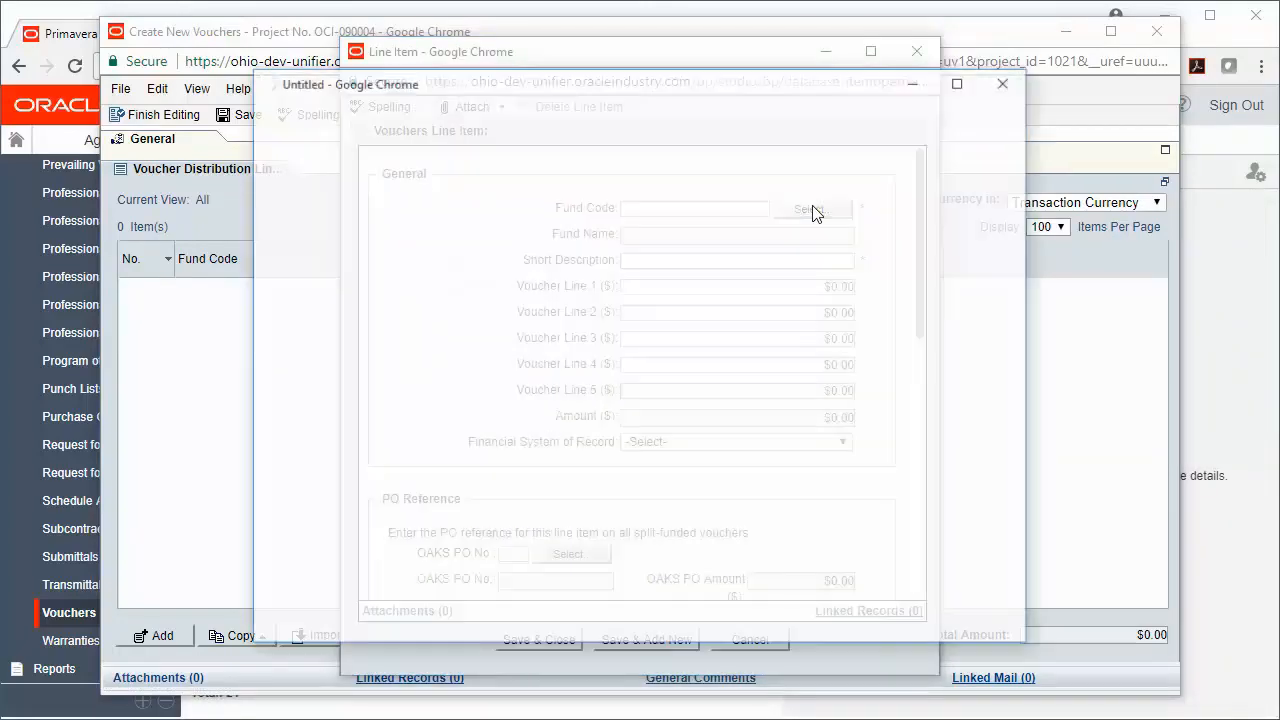
{"action": "left_click", "coordinate": [393, 244]}
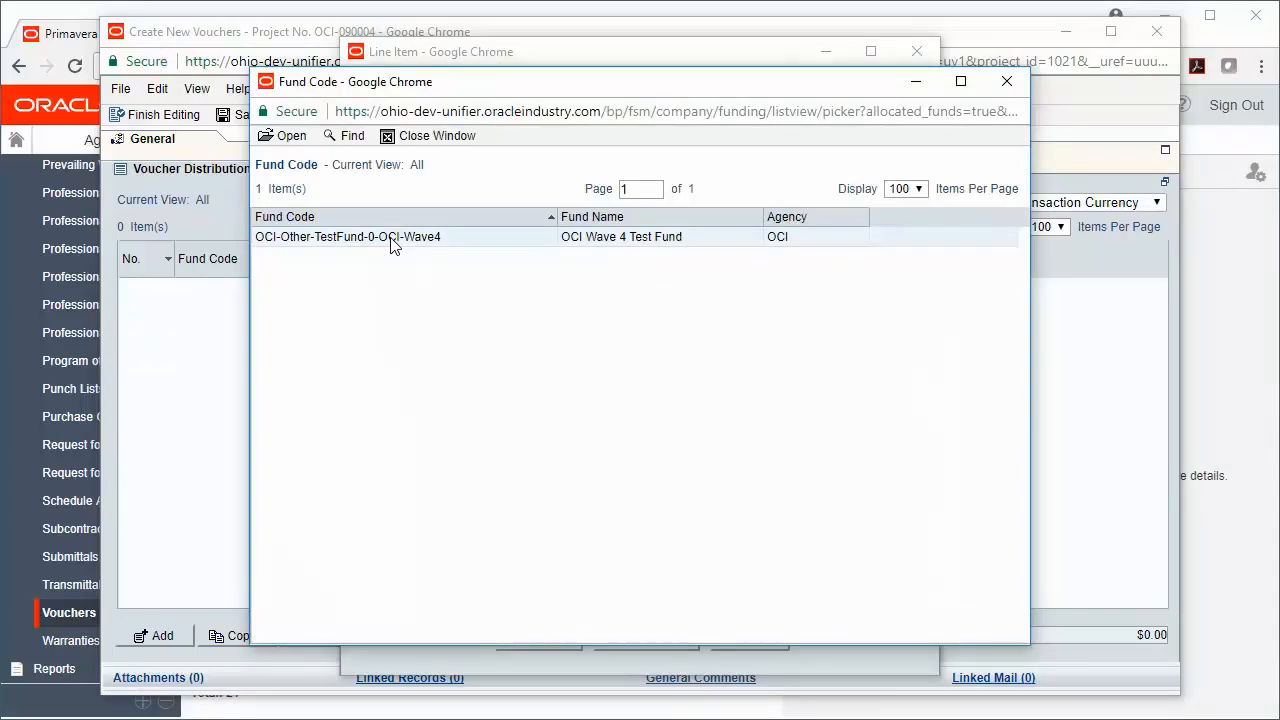
{"action": "left_click", "coordinate": [288, 136]}
Step: Describe the distribution line item as "Contractor Pay Req. 2" and set its Voucher Line 1 amount to 452675
{"action": "left_click", "coordinate": [714, 260]}
{"action": "type", "text": "Contr"}
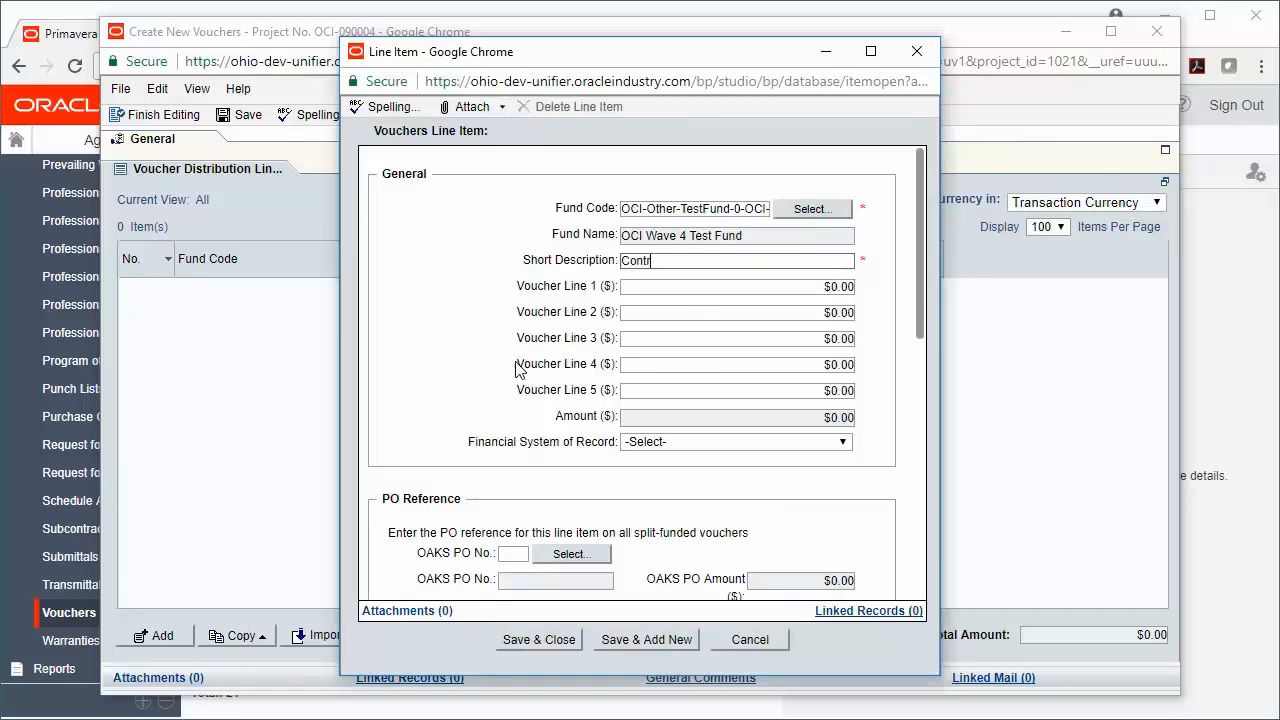
{"action": "type", "text": "actor Pay Req. 2"}
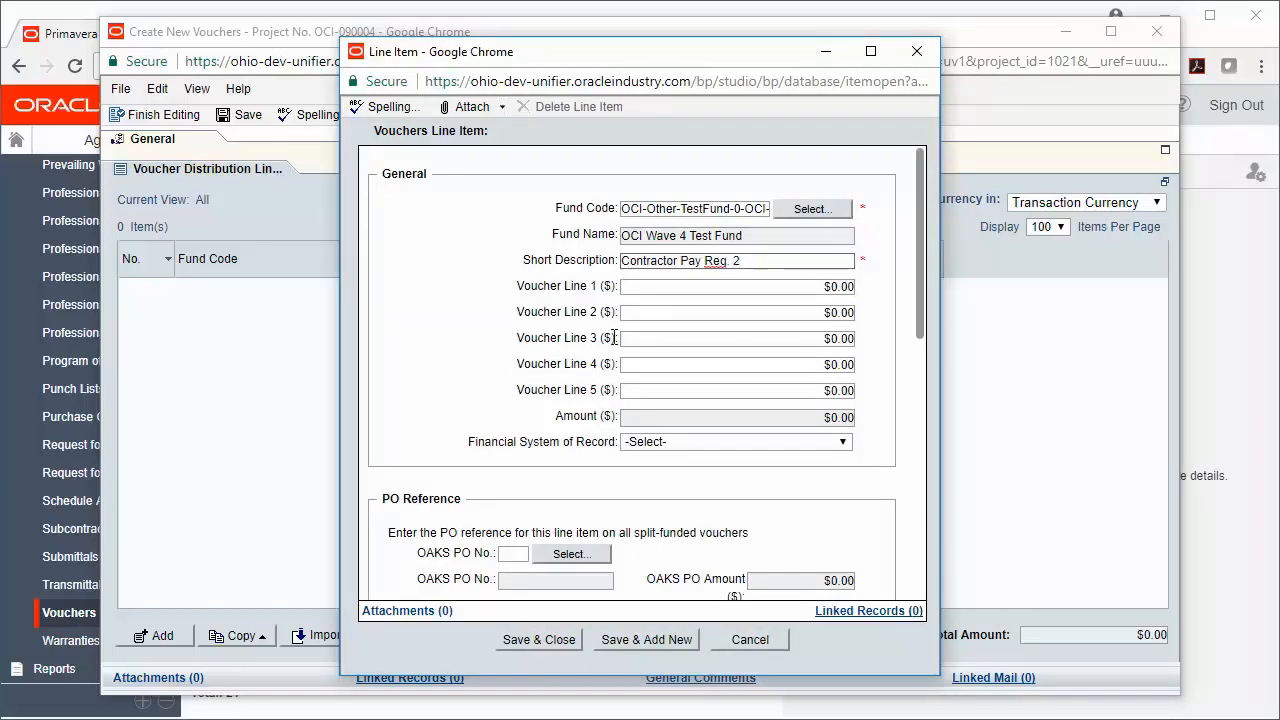
{"action": "left_click", "coordinate": [758, 287]}
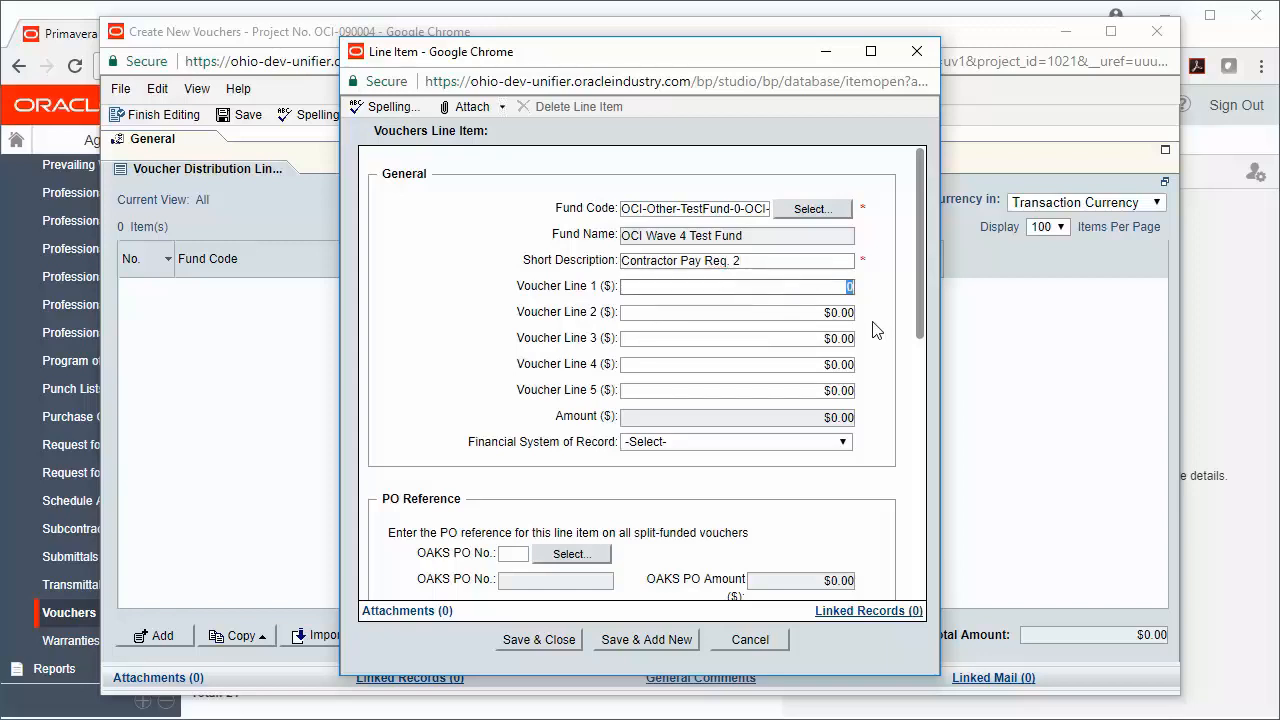
{"action": "type", "text": "452675"}
{"action": "left_click", "coordinate": [898, 344]}
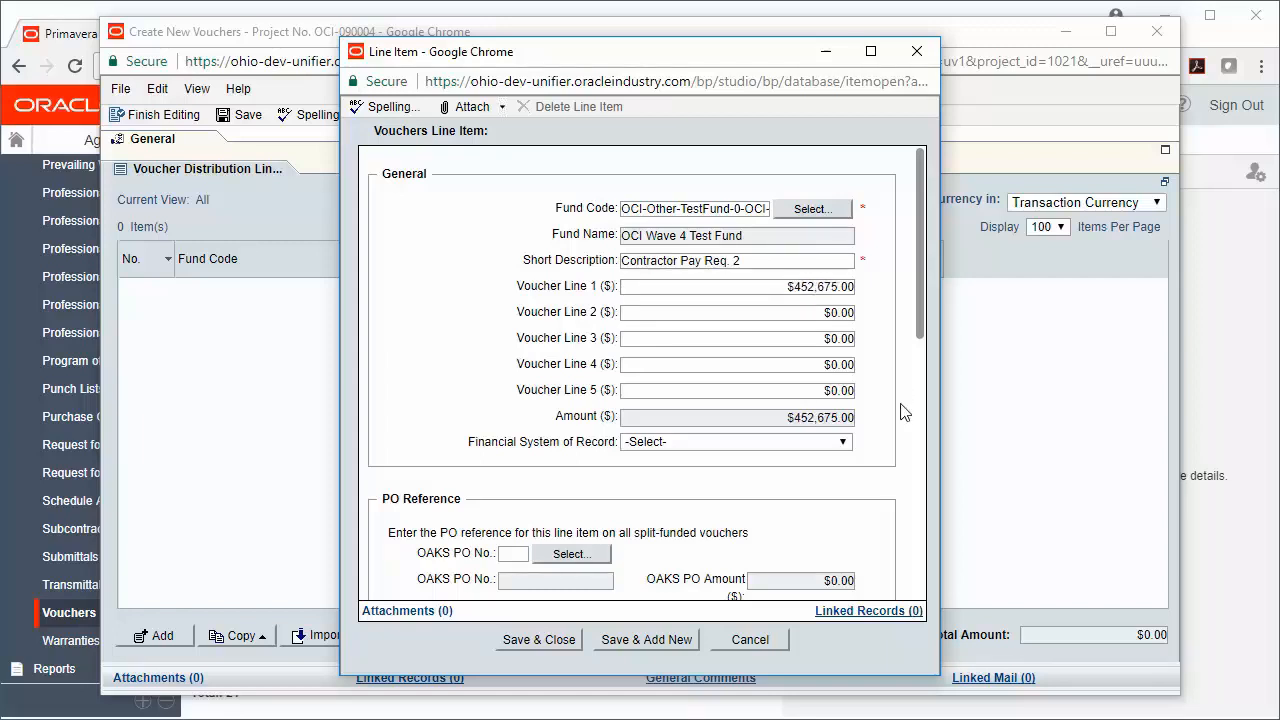
Step: Reference the Pallets purchase order as the line item's OAKS PO, and save and close the line item
{"action": "left_click_drag", "start_coordinate": [920, 340], "coordinate": [928, 437]}
{"action": "left_click", "coordinate": [555, 323]}
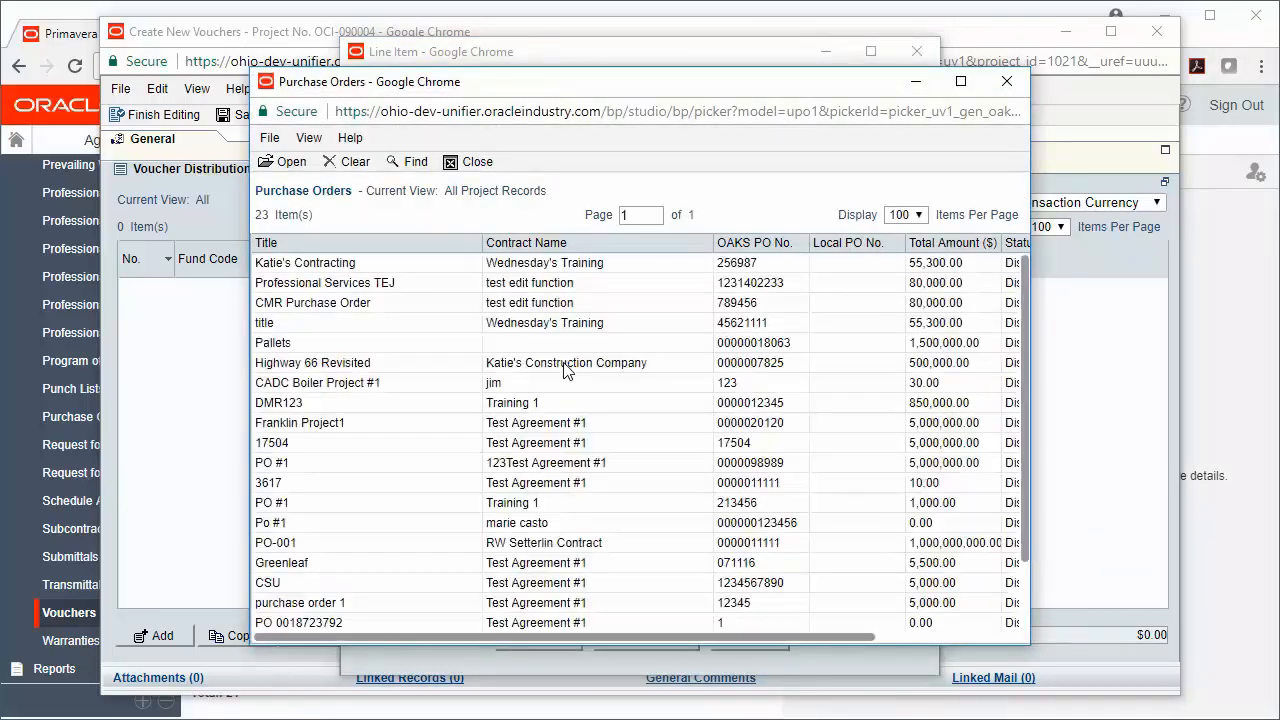
{"action": "left_click", "coordinate": [563, 343]}
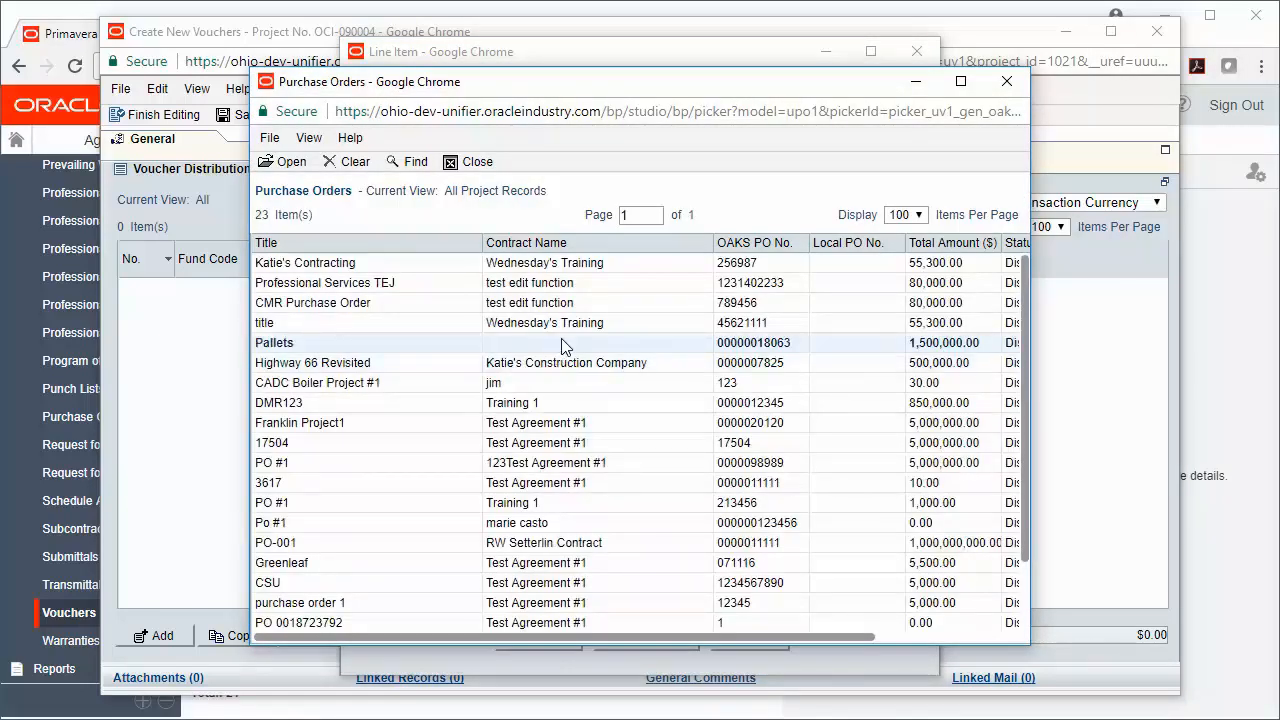
{"action": "left_click", "coordinate": [292, 163]}
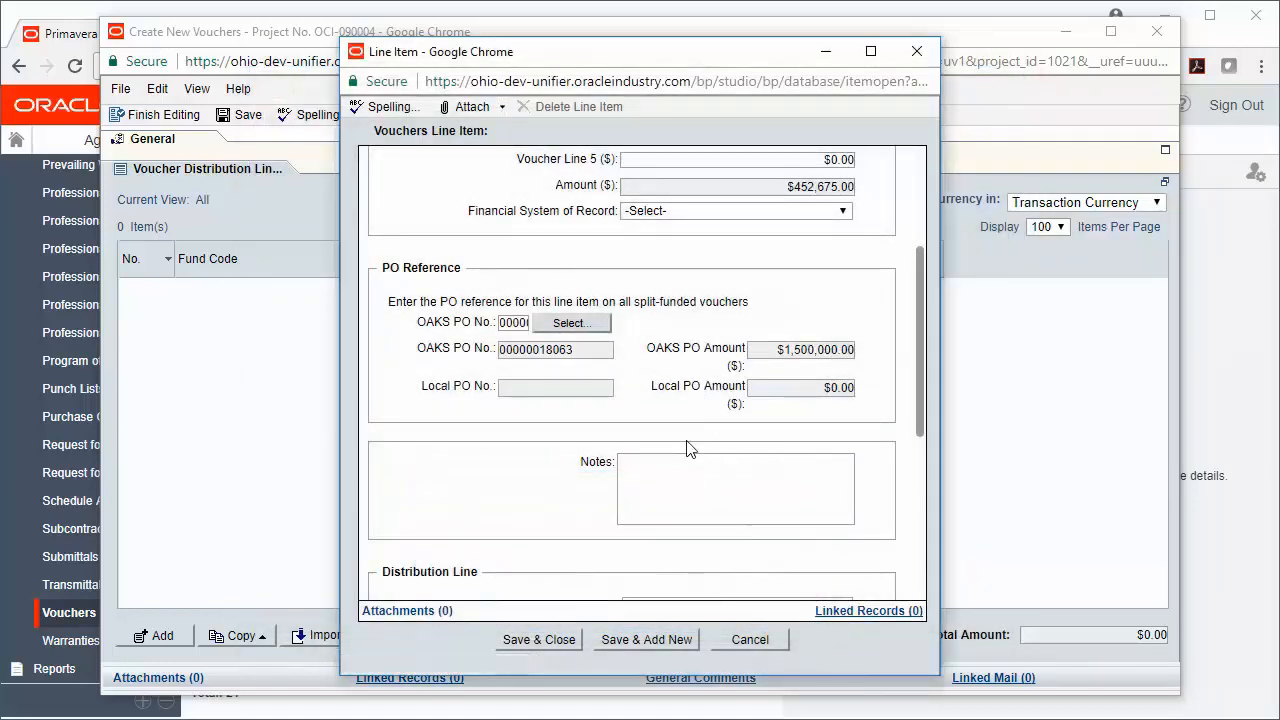
{"action": "left_click", "coordinate": [540, 640]}
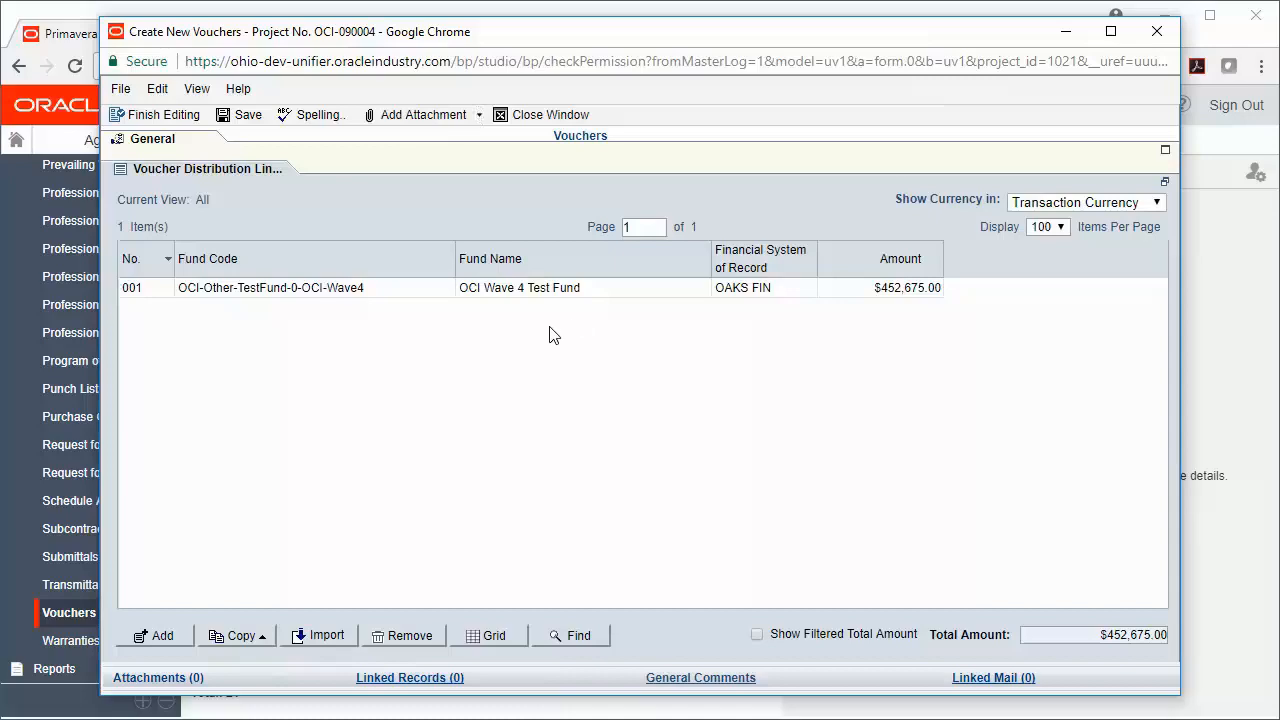
Step: Check the amounts in the voucher's general form against the line item total and finish editing the voucher
{"action": "left_click", "coordinate": [173, 150]}
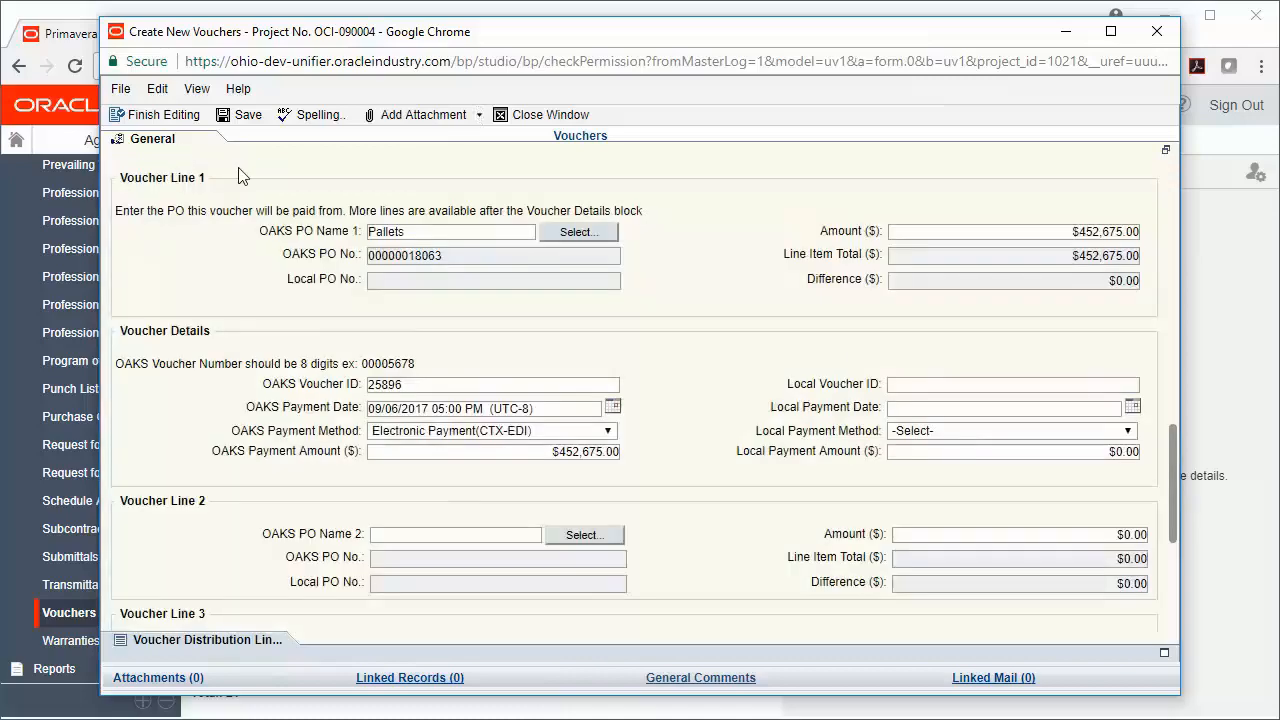
{"action": "left_click_drag", "start_coordinate": [1171, 473], "coordinate": [1168, 381]}
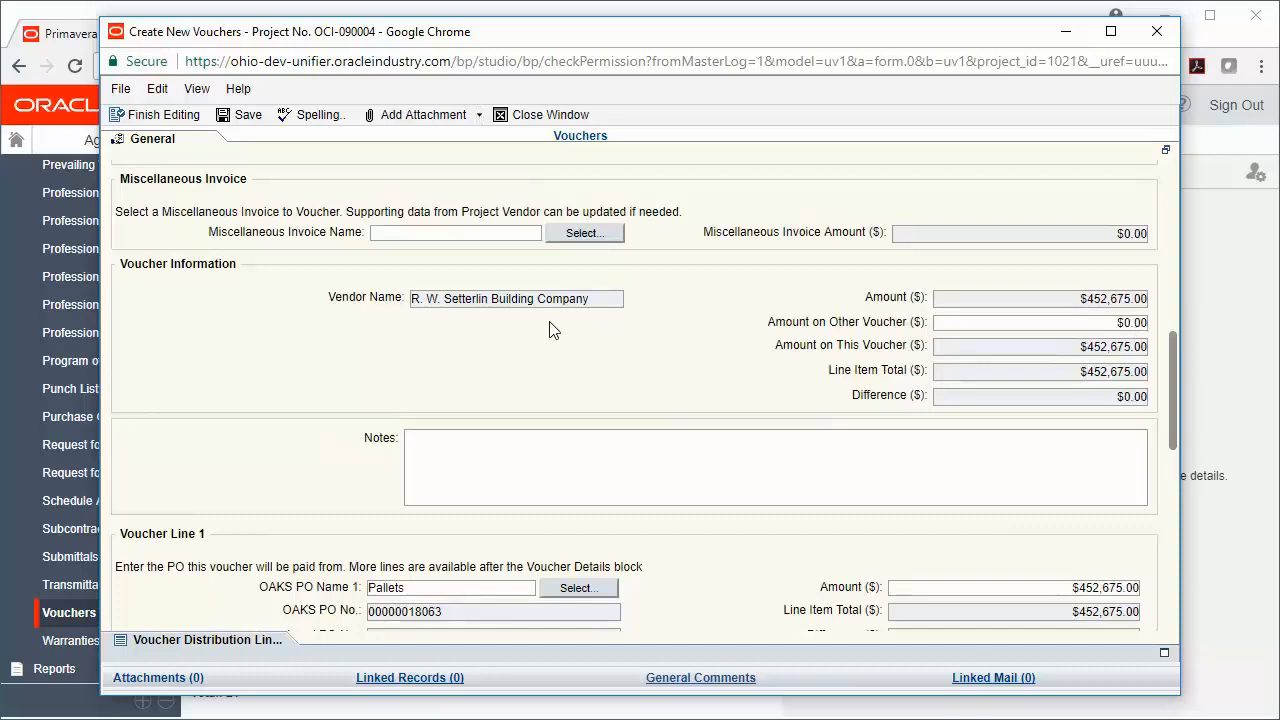
{"action": "left_click", "coordinate": [184, 124]}
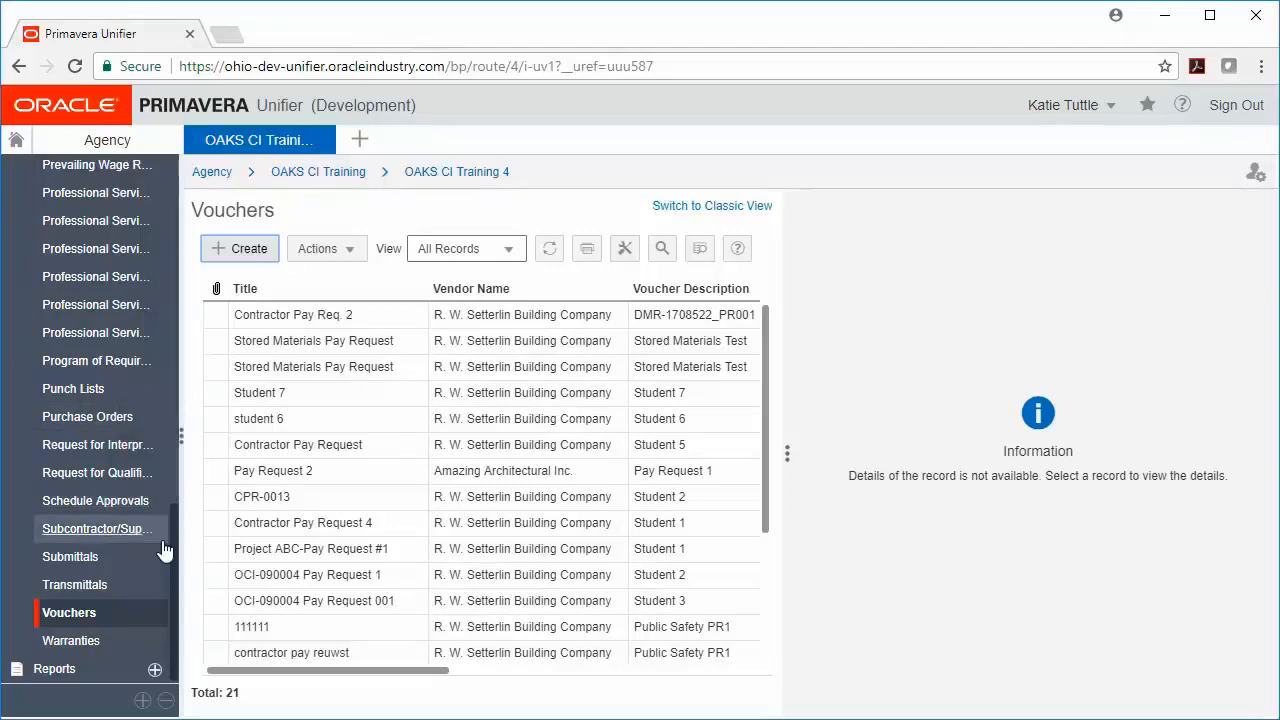
Step: Open the contractor pay request DMR-1708522_PR001 from the project's task list
{"action": "left_click_drag", "start_coordinate": [173, 558], "coordinate": [192, 188]}
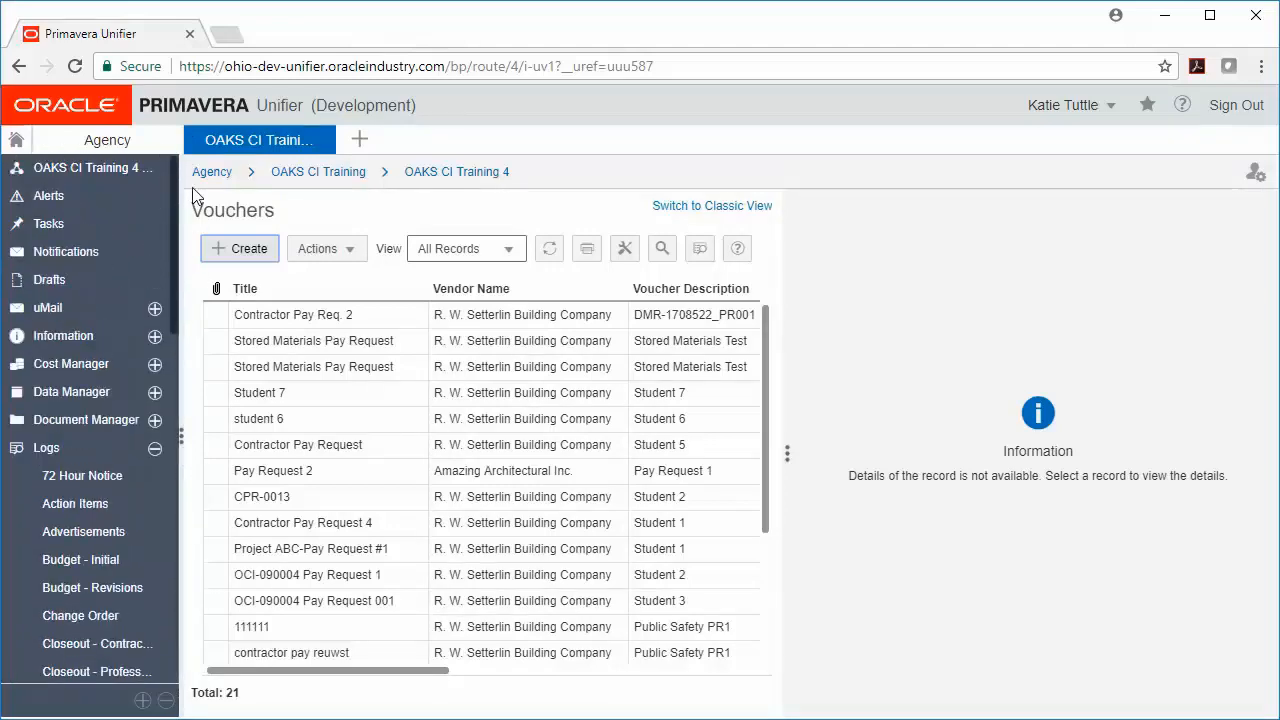
{"action": "left_click", "coordinate": [74, 229]}
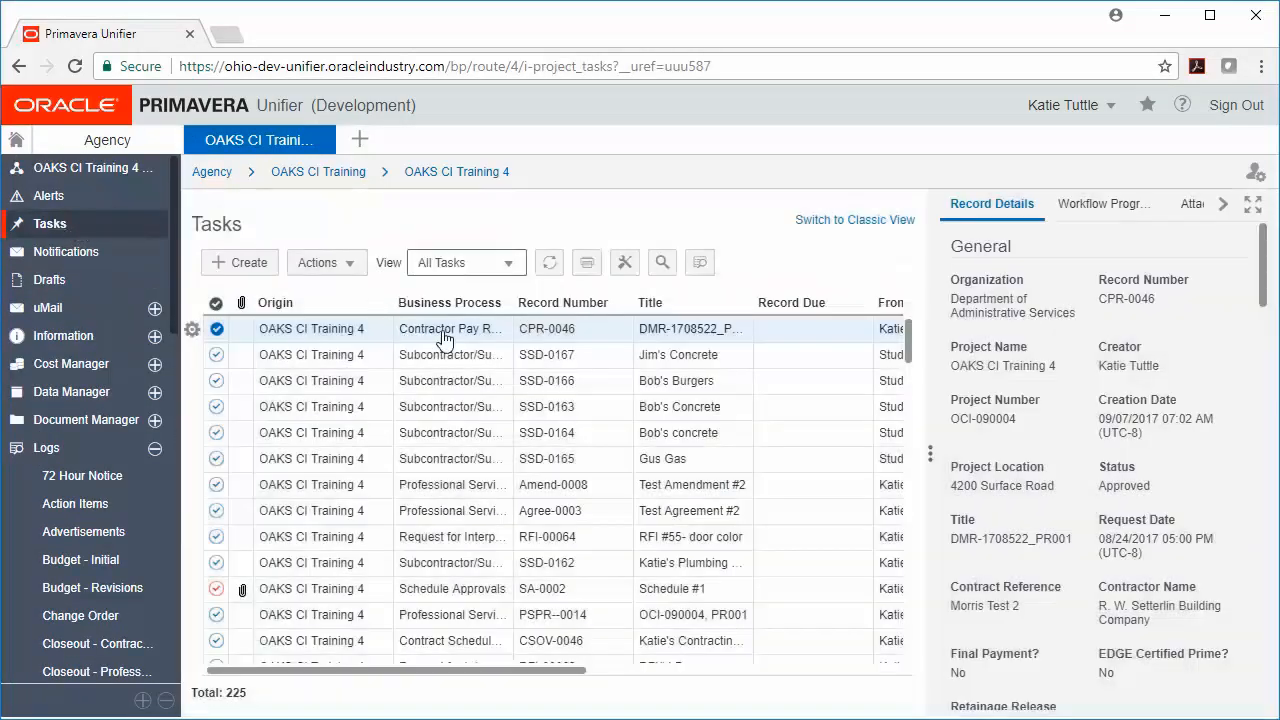
{"action": "double_click", "coordinate": [463, 336]}
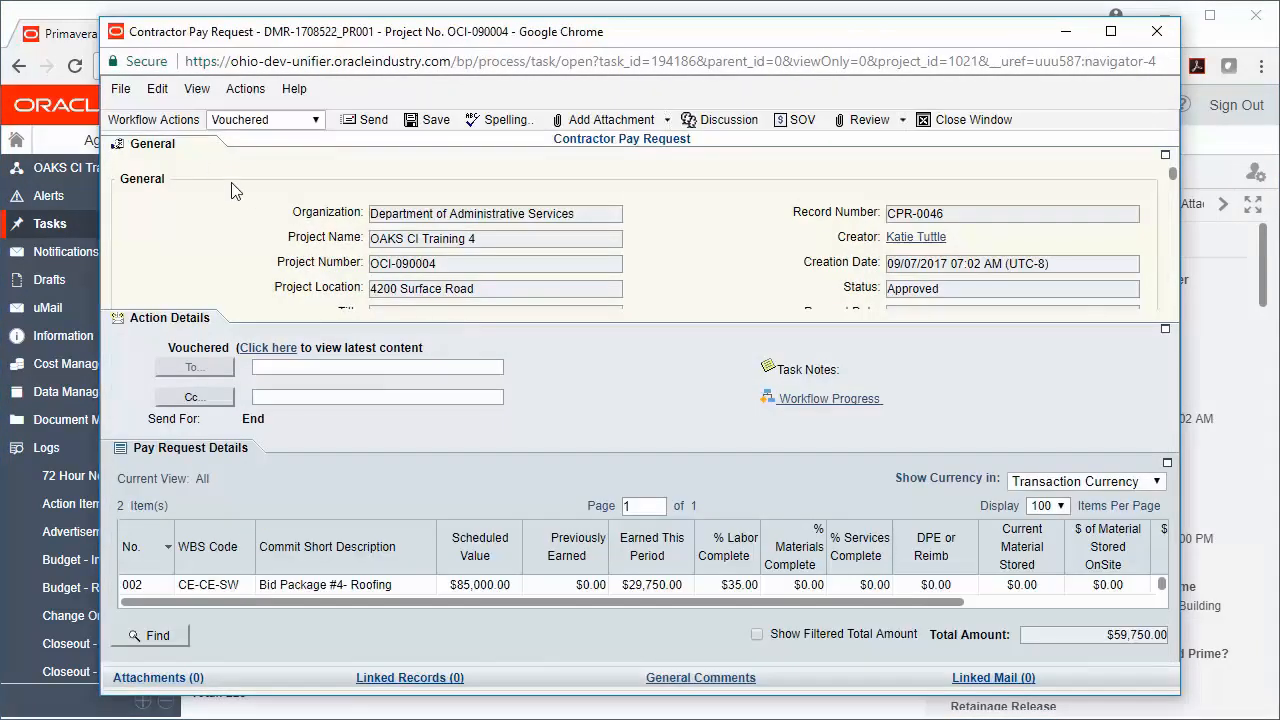
Step: Link the "Contractor Pay Req. 2" voucher as the pay request's OAKS voucher and send the request with the Vouchered workflow action
{"action": "left_click", "coordinate": [180, 147]}
{"action": "left_click_drag", "start_coordinate": [1170, 193], "coordinate": [1120, 527]}
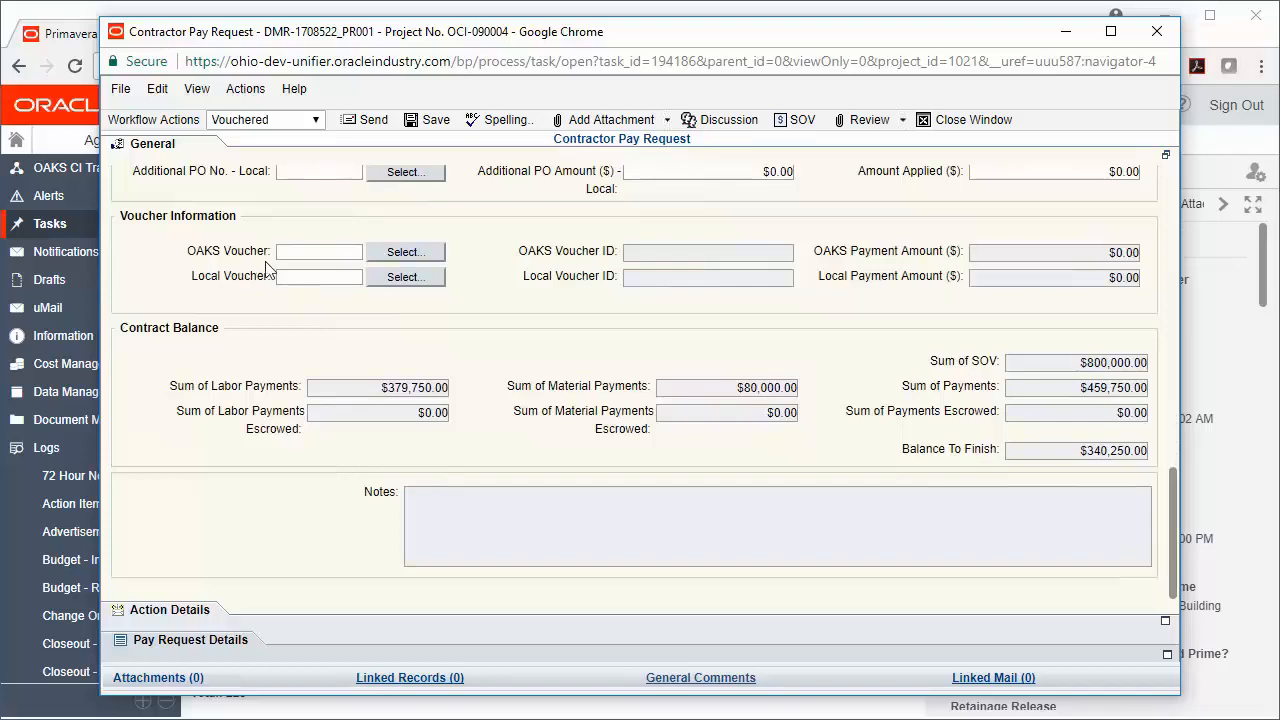
{"action": "left_click", "coordinate": [404, 252]}
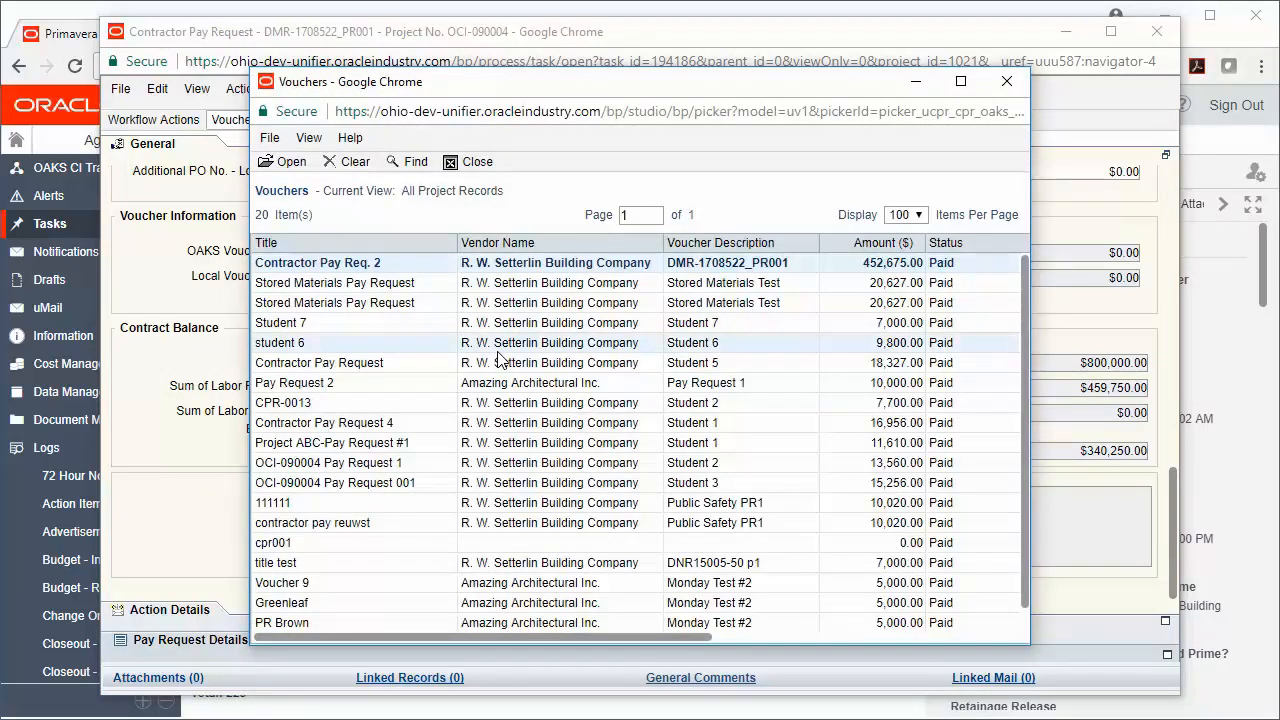
{"action": "left_click", "coordinate": [290, 162]}
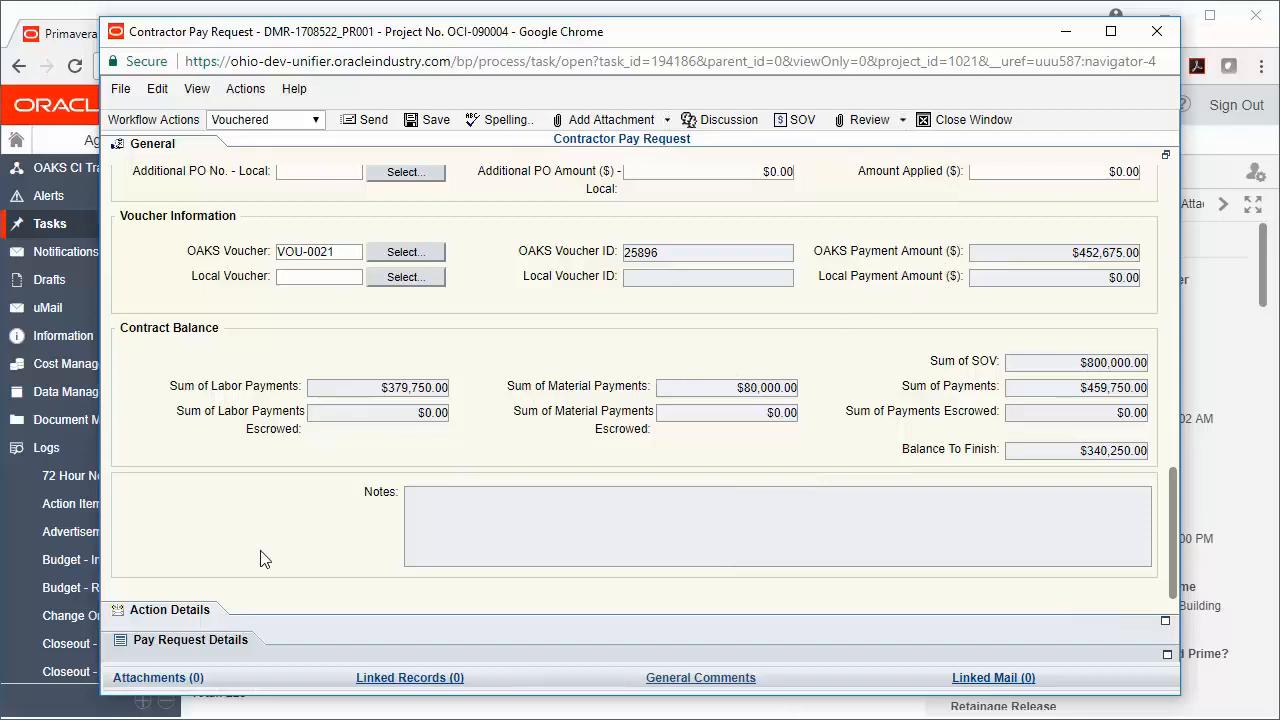
{"action": "left_click", "coordinate": [203, 612]}
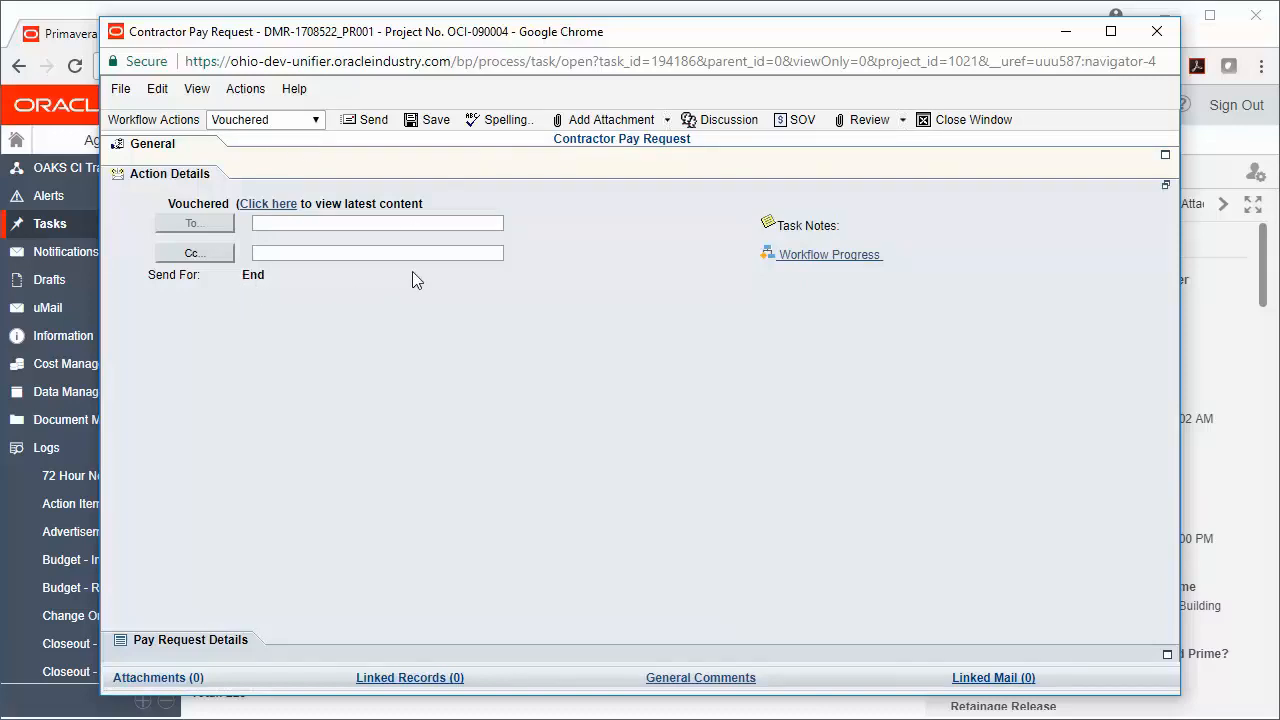
{"action": "left_click", "coordinate": [375, 124]}
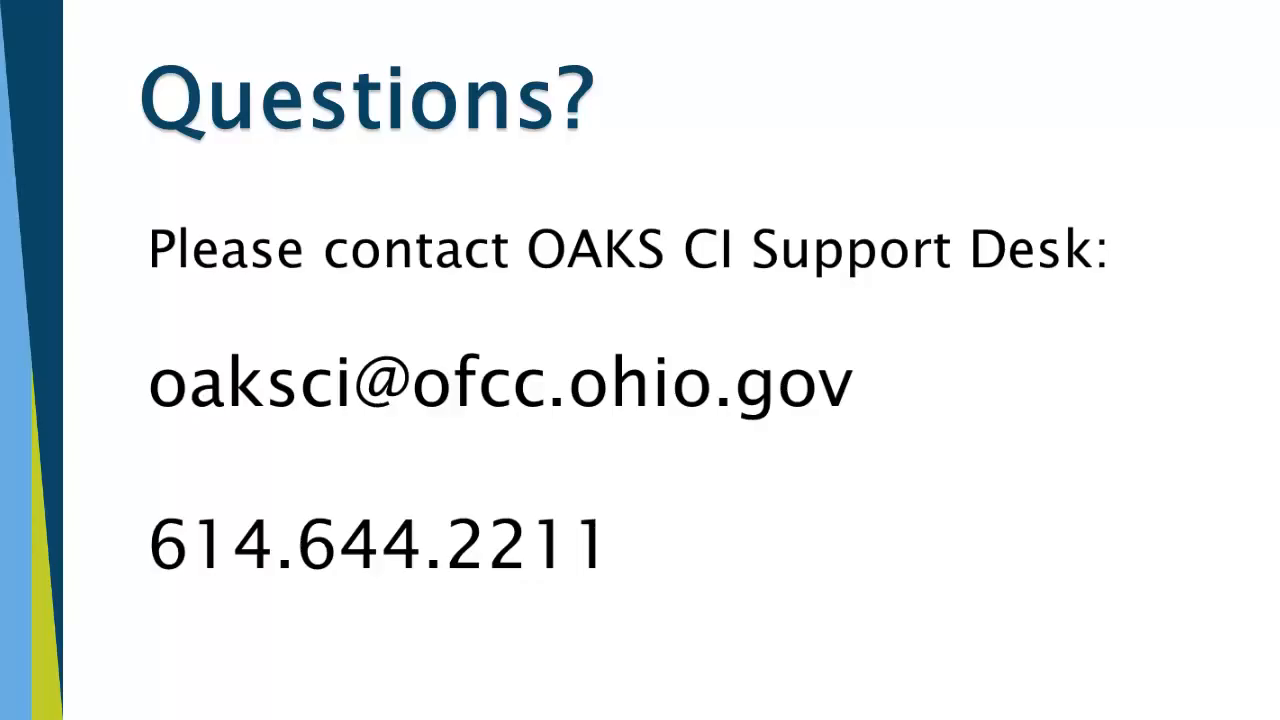